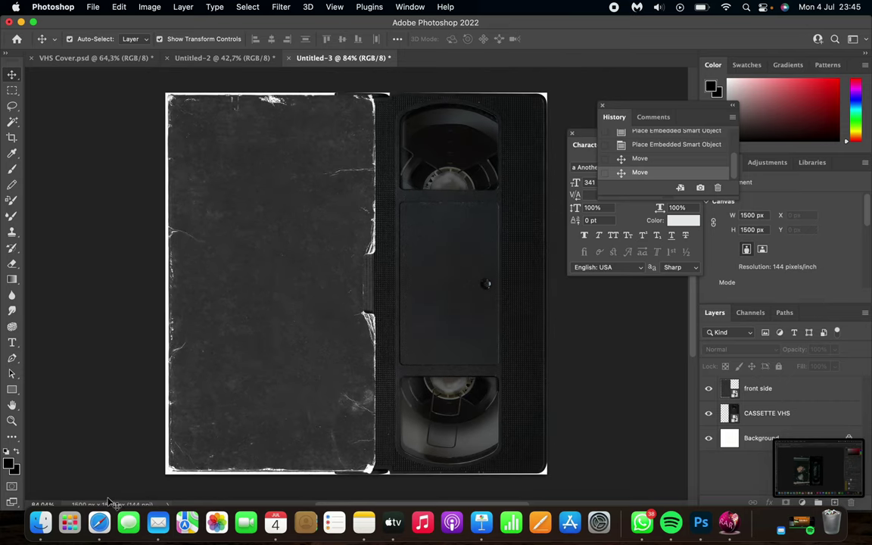
Place 8582ae921921201b0b1e326942694f9c.jpg from the Finder's Recents into the document, positioned over the front side cover.
{"action": "left_click", "coordinate": [41, 524]}
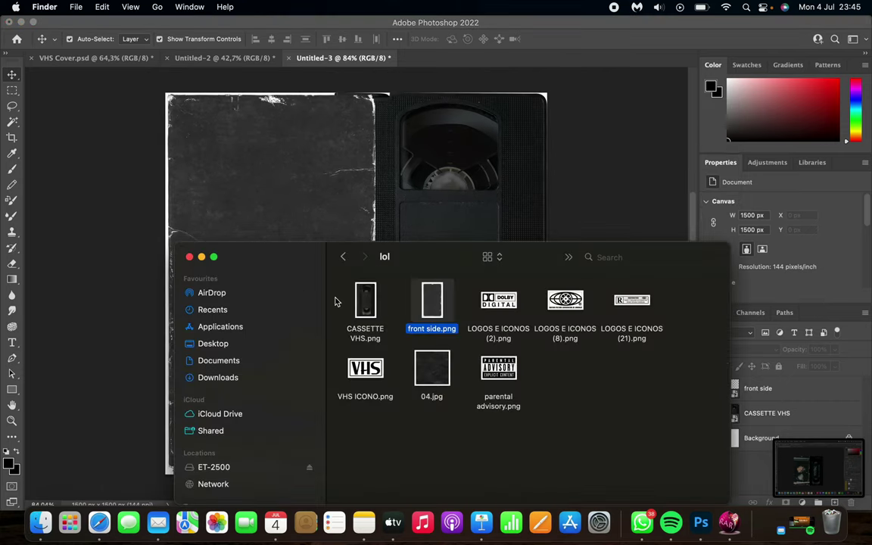
{"action": "left_click", "coordinate": [227, 309]}
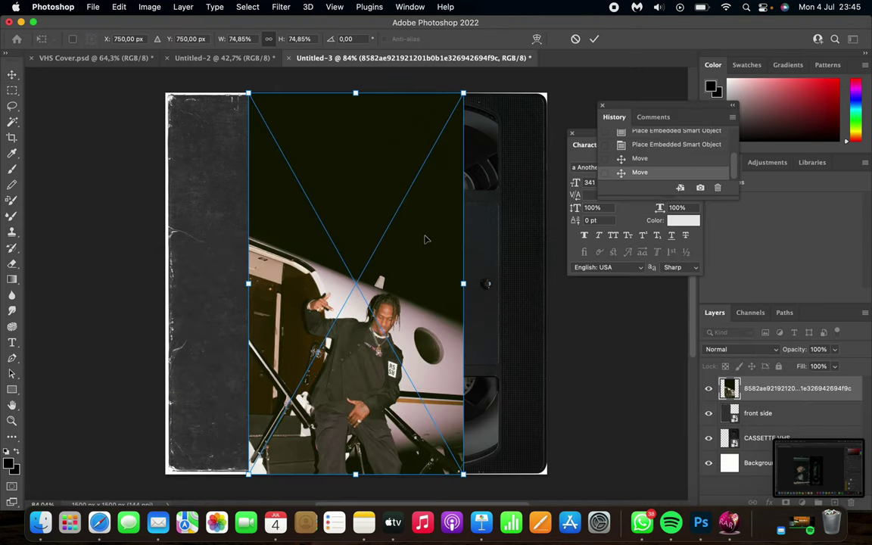
{"action": "scroll", "coordinate": [424, 243], "scroll_direction": "up", "scroll_amount": 2}
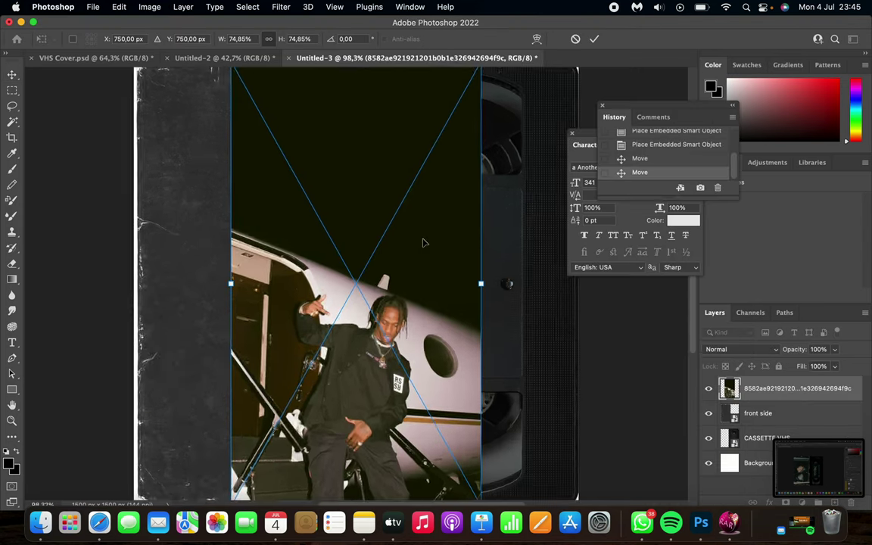
{"action": "scroll", "coordinate": [424, 243], "scroll_direction": "down", "scroll_amount": 3}
{"action": "left_click_drag", "start_coordinate": [424, 243], "coordinate": [342, 274]}
{"action": "left_click_drag", "start_coordinate": [339, 241], "coordinate": [345, 240]}
{"action": "left_click", "coordinate": [595, 40]}
Clip the placed airplane photo layer to the front side layer with a clipping mask.
{"action": "scroll", "coordinate": [424, 292], "scroll_direction": "up", "scroll_amount": 2}
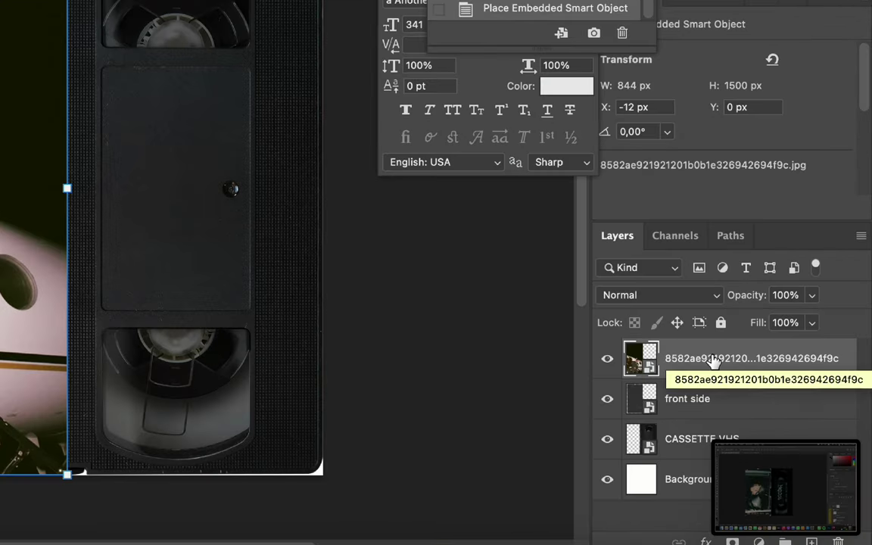
{"action": "right_click", "coordinate": [712, 359]}
{"action": "scroll", "coordinate": [604, 454], "scroll_direction": "down", "scroll_amount": 10}
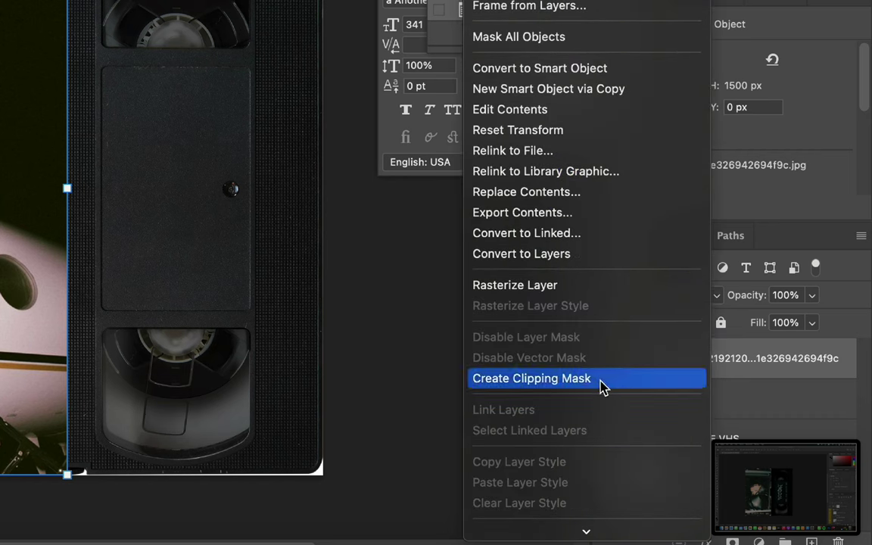
{"action": "left_click", "coordinate": [594, 386]}
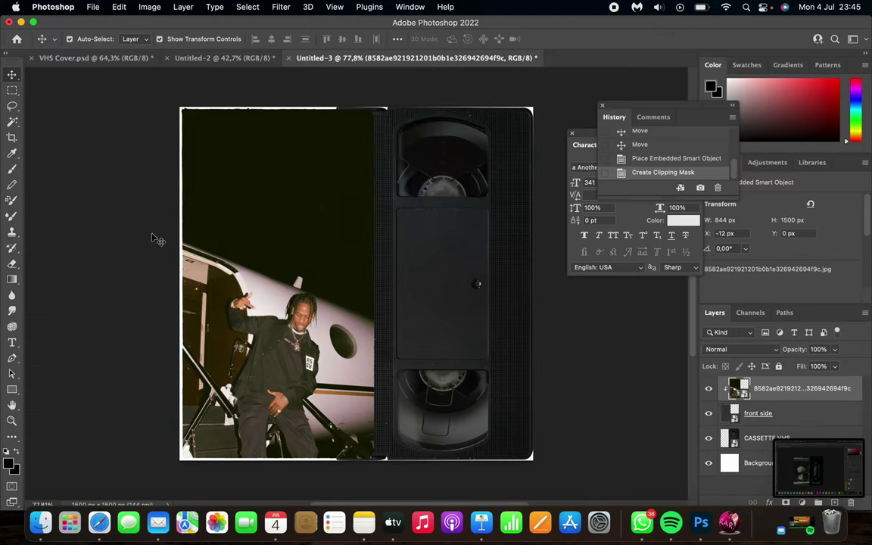
{"action": "left_click", "coordinate": [156, 238]}
{"action": "scroll", "coordinate": [351, 265], "scroll_direction": "down", "scroll_amount": 2}
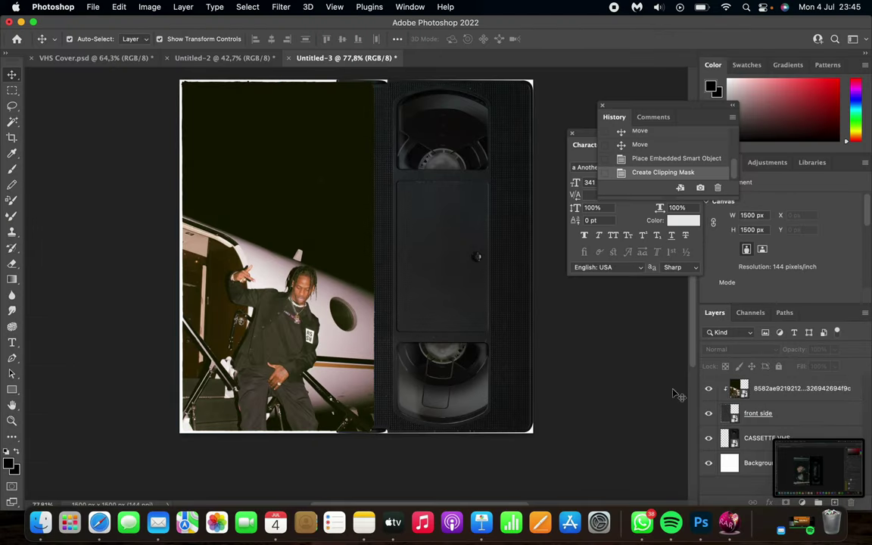
Set the clipped photo layer's blend mode to Lighten so the worn cover texture shows through.
{"action": "left_click", "coordinate": [769, 394]}
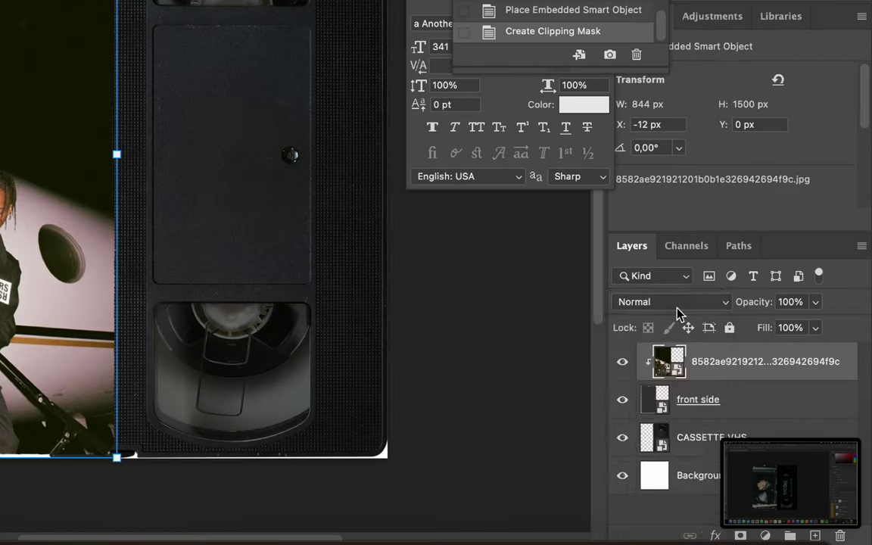
{"action": "left_click", "coordinate": [679, 312]}
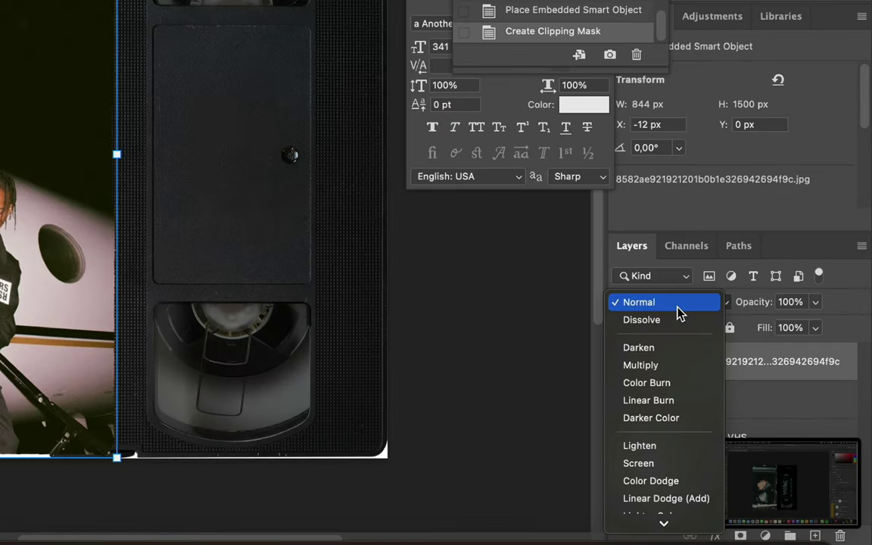
{"action": "scroll", "coordinate": [620, 399], "scroll_direction": "down", "scroll_amount": 3}
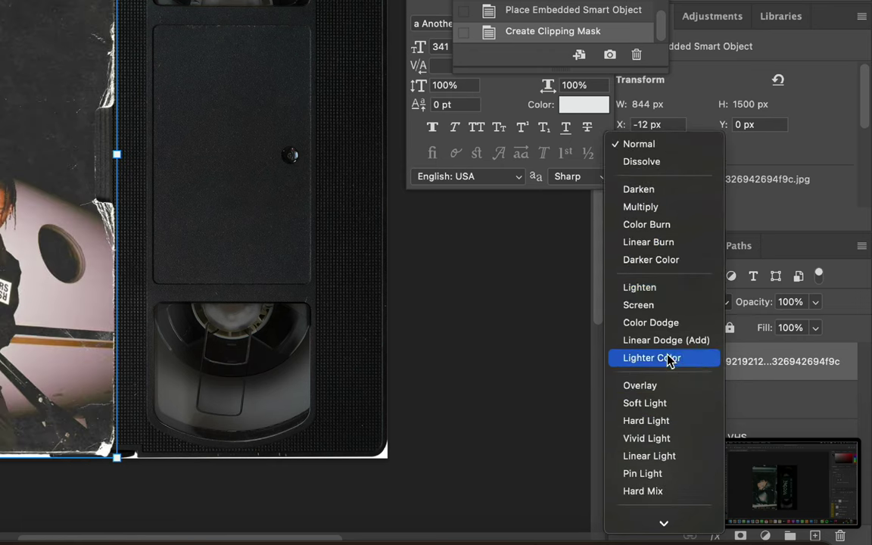
{"action": "left_click", "coordinate": [663, 295]}
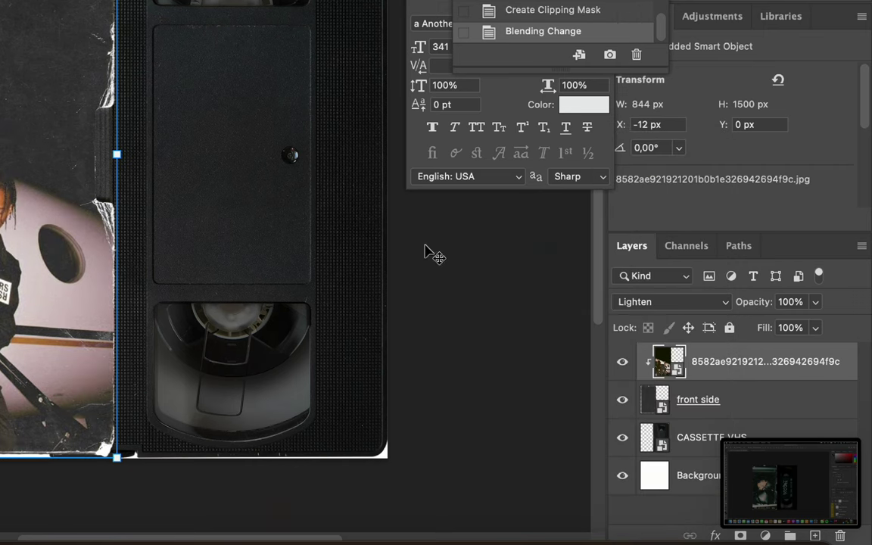
{"action": "left_click", "coordinate": [436, 256]}
{"action": "scroll", "coordinate": [353, 309], "scroll_direction": "up", "scroll_amount": 5}
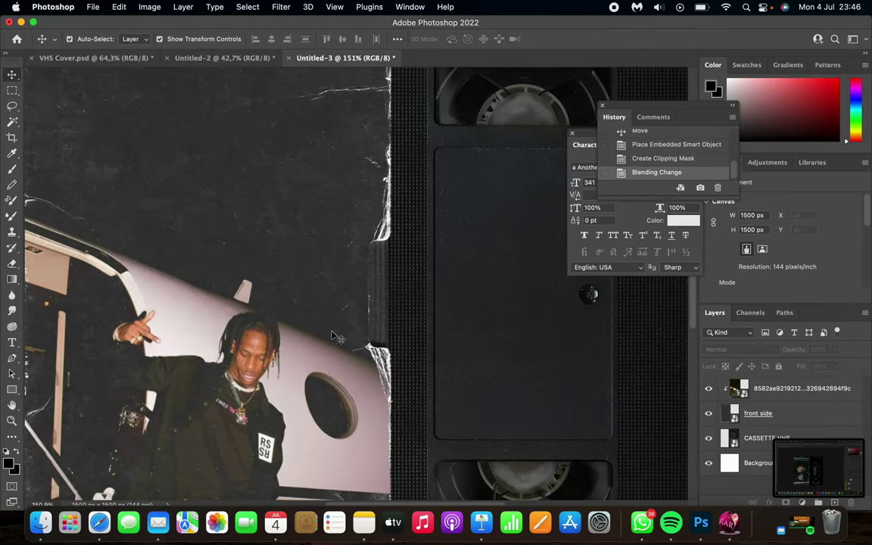
{"action": "scroll", "coordinate": [310, 331], "scroll_direction": "up", "scroll_amount": 3}
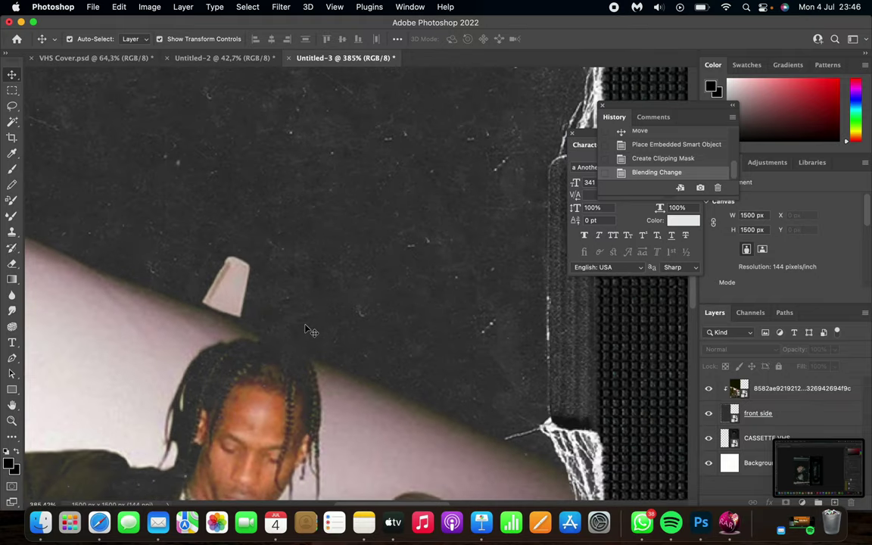
{"action": "scroll", "coordinate": [310, 331], "scroll_direction": "down", "scroll_amount": 8}
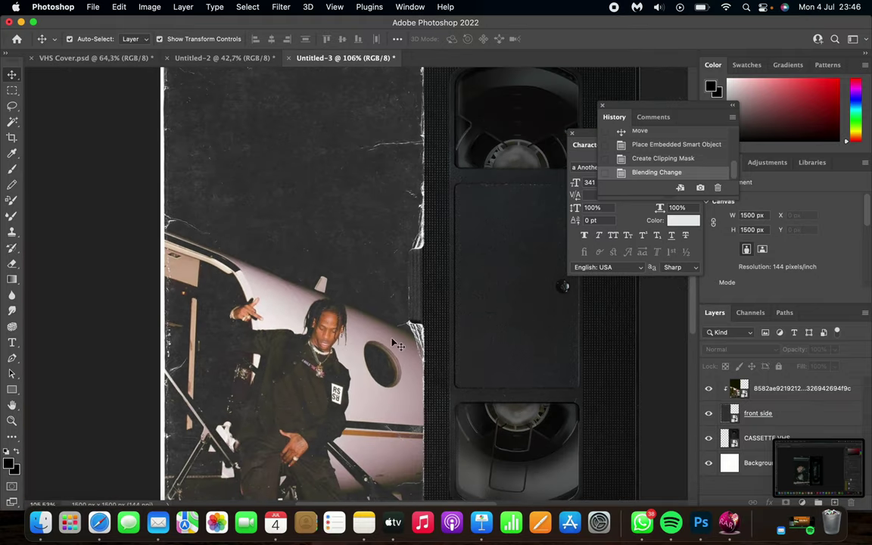
Apply an Add Noise filter to the photo layer with an amount of 16,57% and Uniform distribution.
{"action": "left_click", "coordinate": [775, 392]}
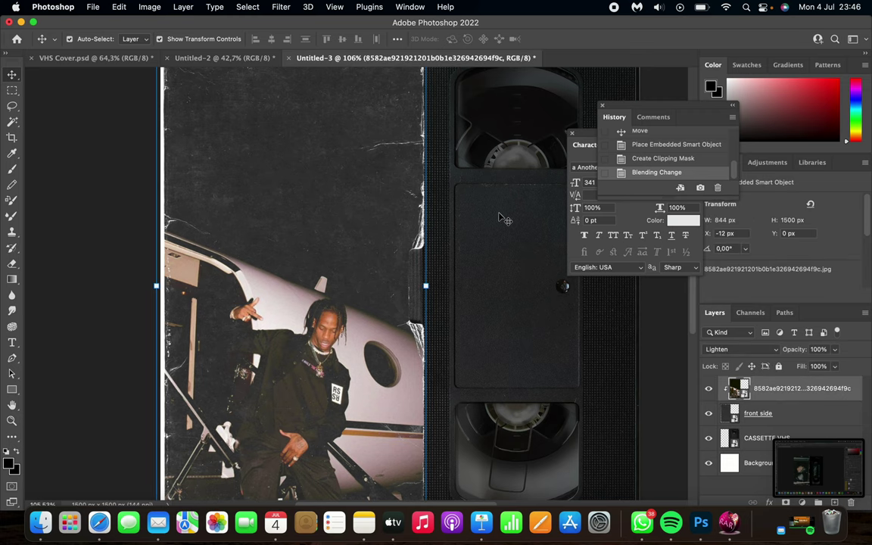
{"action": "left_click", "coordinate": [294, 10]}
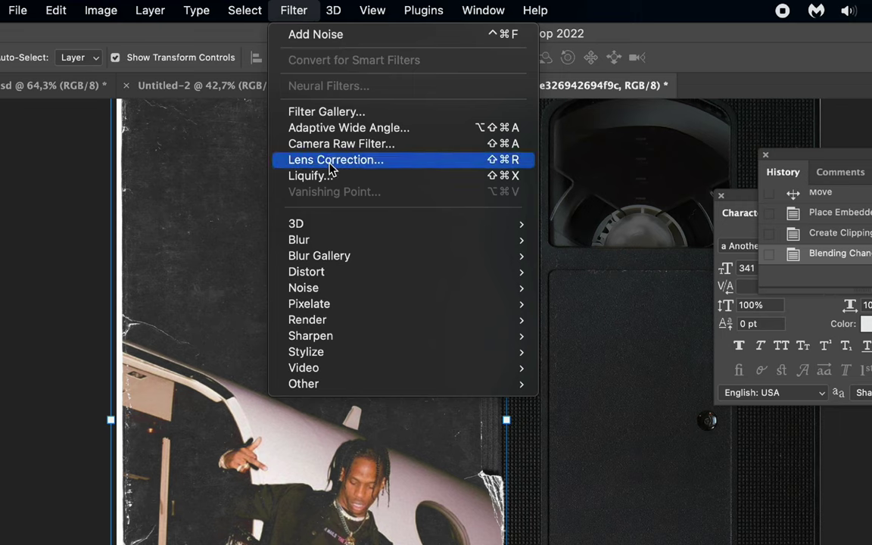
{"action": "mouse_move", "coordinate": [339, 288]}
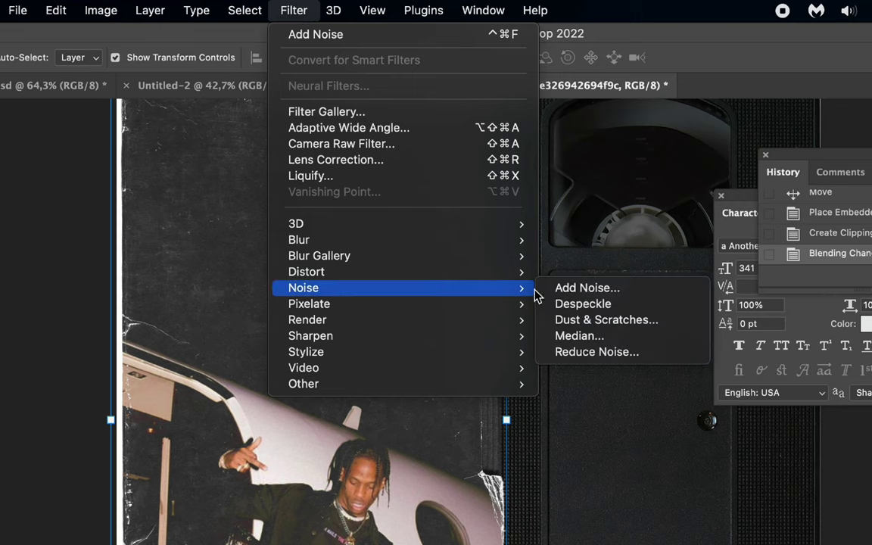
{"action": "left_click", "coordinate": [562, 289]}
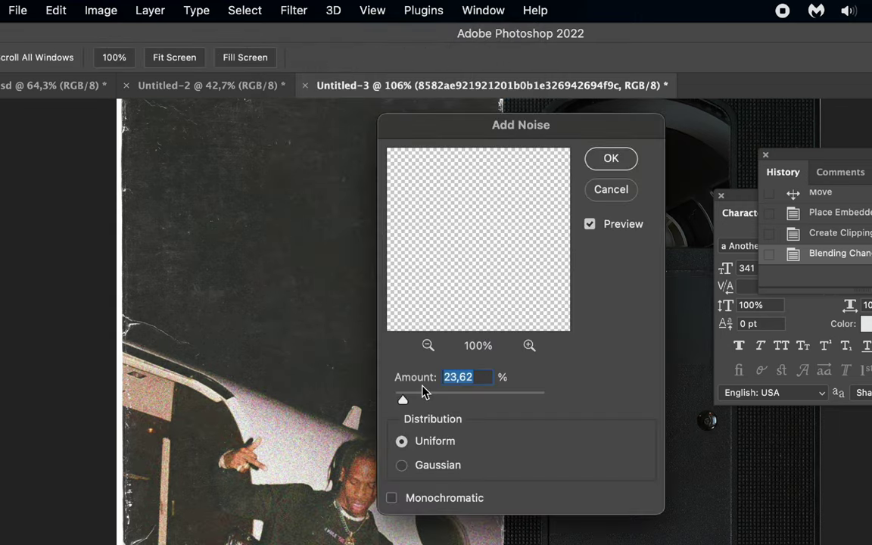
{"action": "left_click_drag", "start_coordinate": [407, 399], "coordinate": [427, 402]}
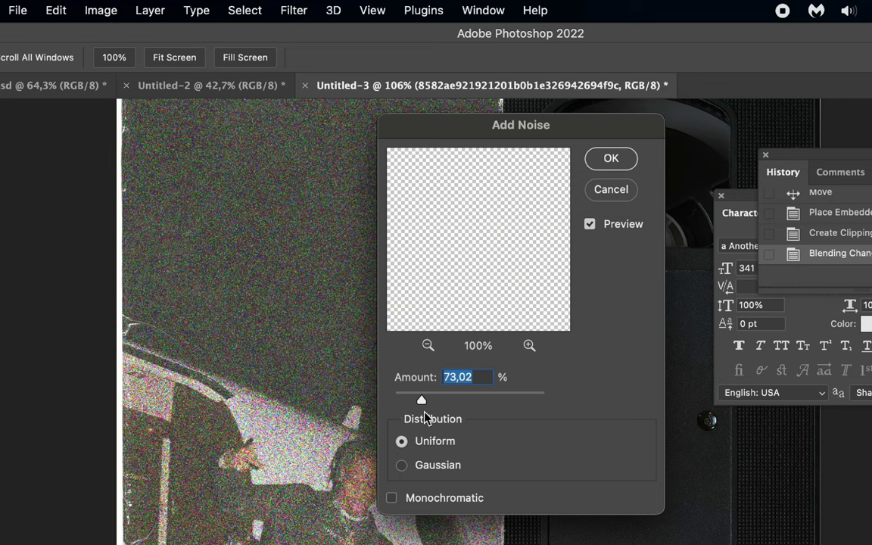
{"action": "left_click_drag", "start_coordinate": [416, 402], "coordinate": [402, 408]}
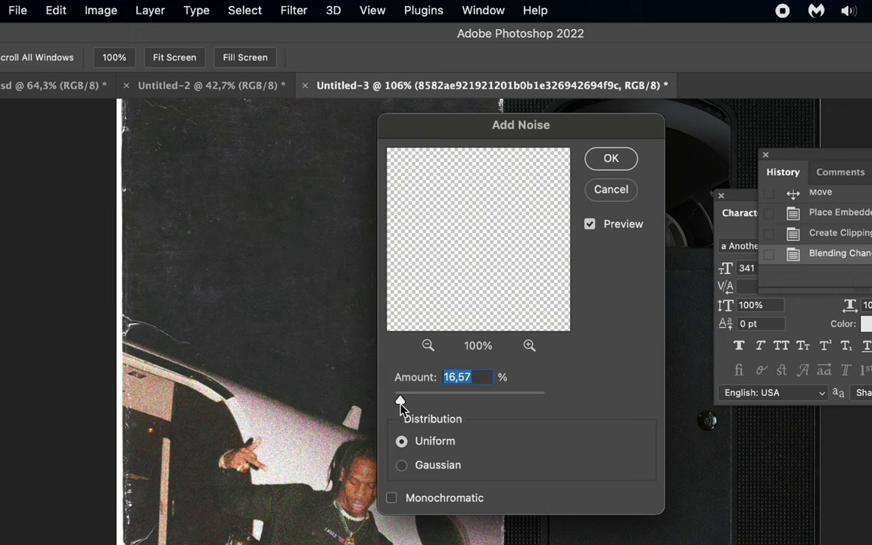
{"action": "left_click", "coordinate": [614, 159]}
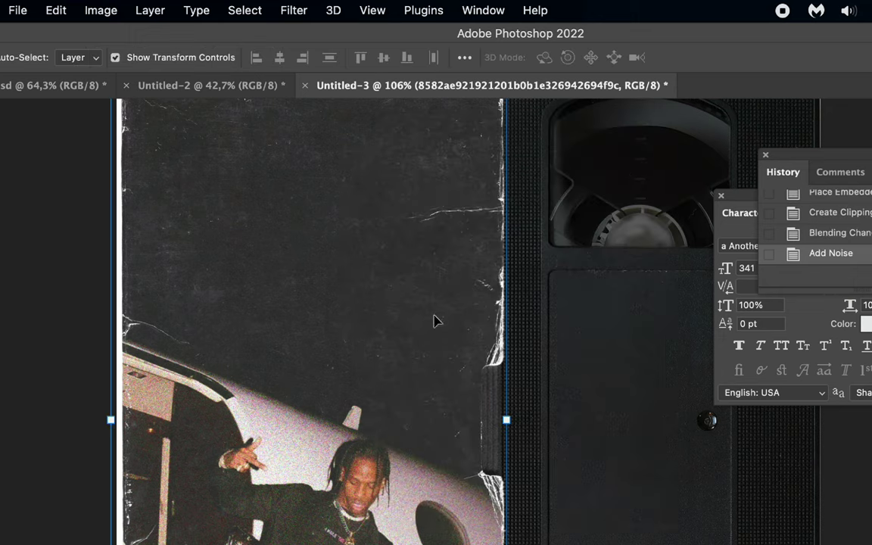
Examine the noise on the photo, the worn cover edges and the cassette at several magnifications.
{"action": "key", "text": "super+1"}
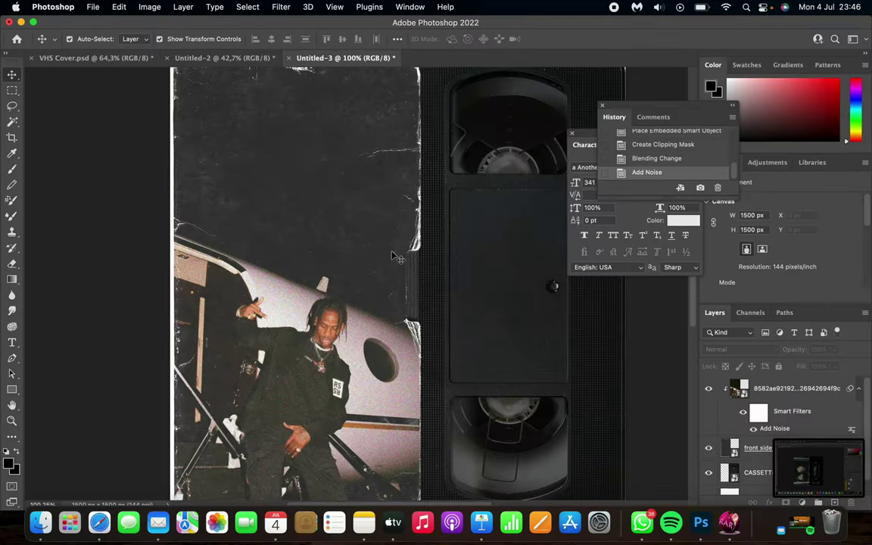
{"action": "scroll", "coordinate": [394, 257], "scroll_direction": "up", "scroll_amount": 1}
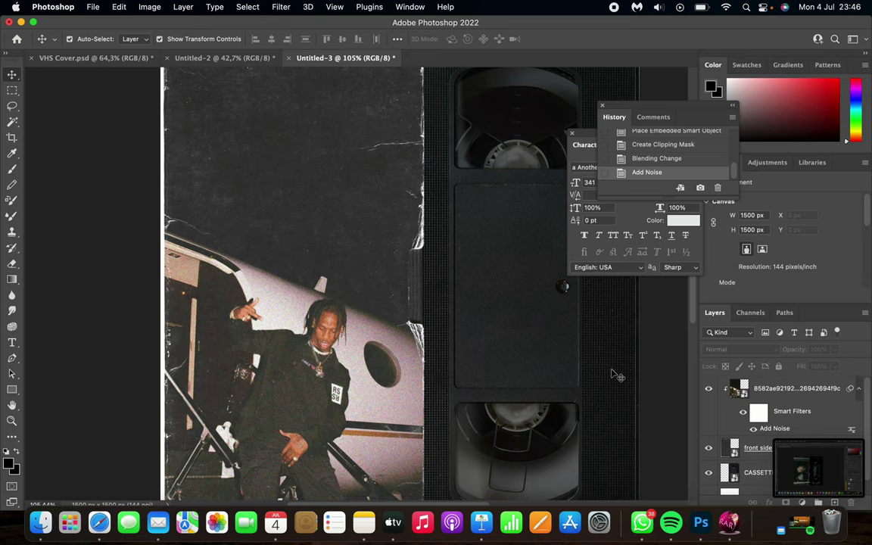
{"action": "scroll", "coordinate": [348, 355], "scroll_direction": "up", "scroll_amount": 5}
{"action": "scroll", "coordinate": [345, 358], "scroll_direction": "down", "scroll_amount": 3}
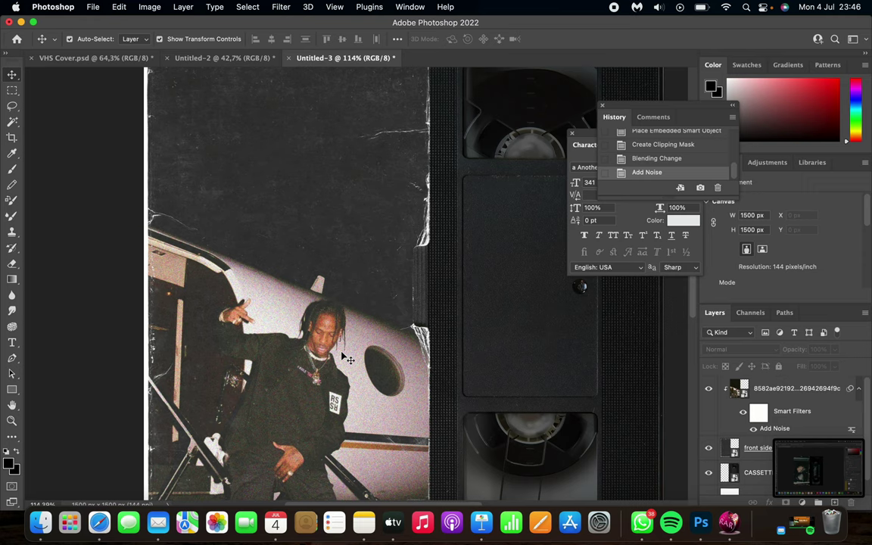
{"action": "scroll", "coordinate": [344, 358], "scroll_direction": "down", "scroll_amount": 3}
{"action": "scroll", "coordinate": [434, 370], "scroll_direction": "up", "scroll_amount": 3}
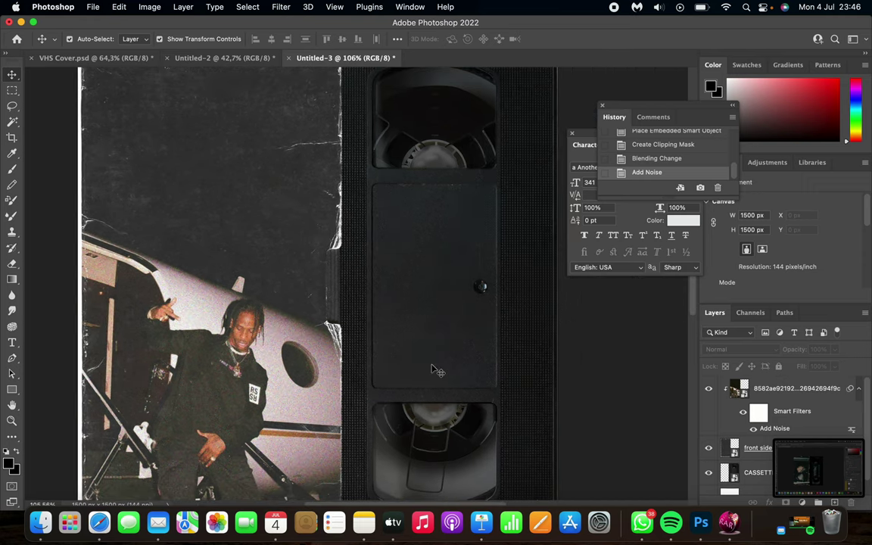
{"action": "scroll", "coordinate": [339, 282], "scroll_direction": "up", "scroll_amount": 4}
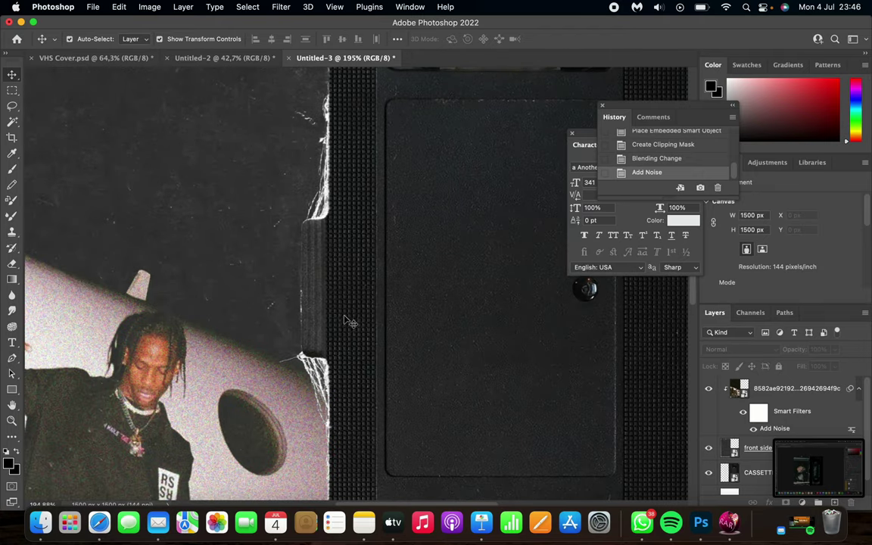
{"action": "scroll", "coordinate": [344, 322], "scroll_direction": "down", "scroll_amount": 3}
{"action": "scroll", "coordinate": [347, 322], "scroll_direction": "down", "scroll_amount": 2}
{"action": "scroll", "coordinate": [320, 227], "scroll_direction": "down", "scroll_amount": 2}
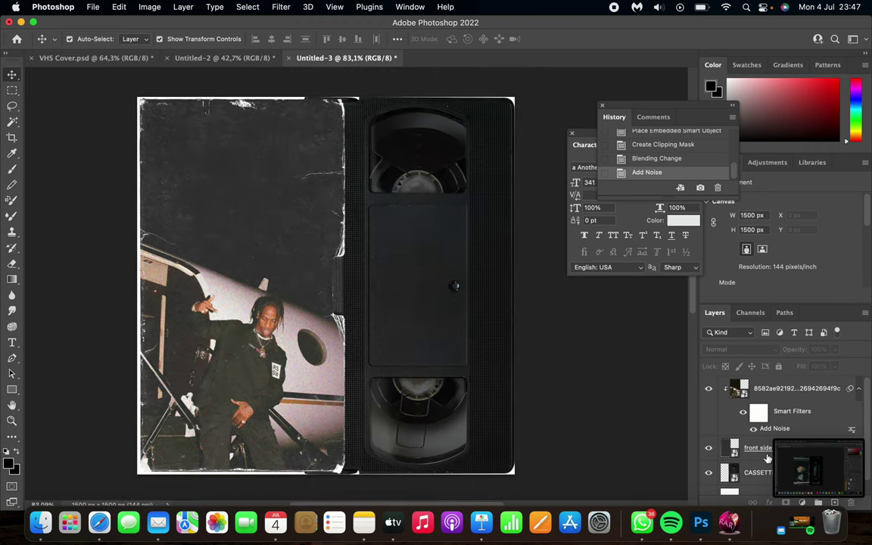
Create a new empty layer directly above the CASSETTE VHS layer.
{"action": "scroll", "coordinate": [750, 468], "scroll_direction": "down", "scroll_amount": 1}
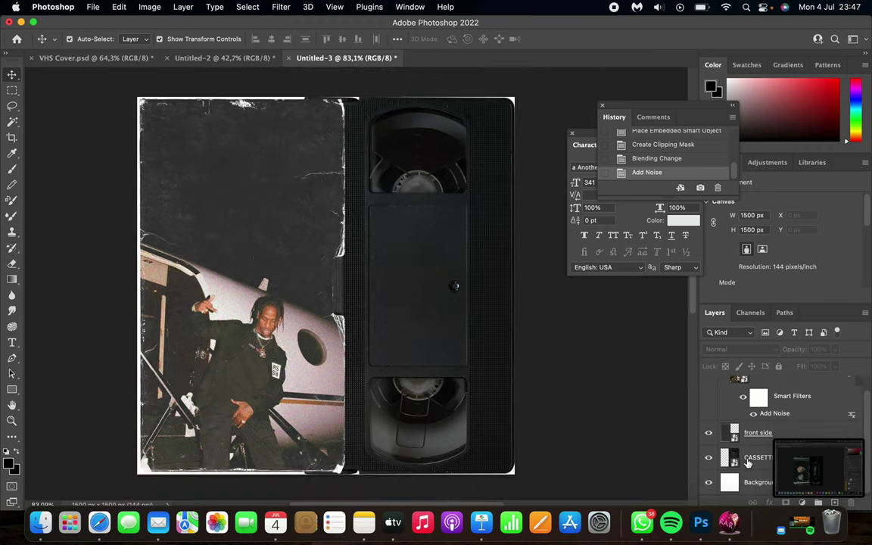
{"action": "left_click", "coordinate": [754, 459]}
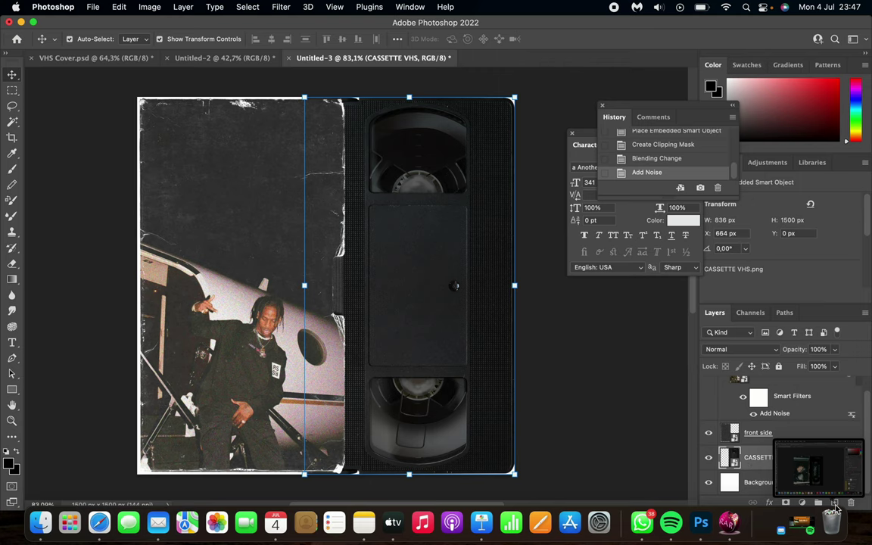
{"action": "left_click", "coordinate": [835, 504]}
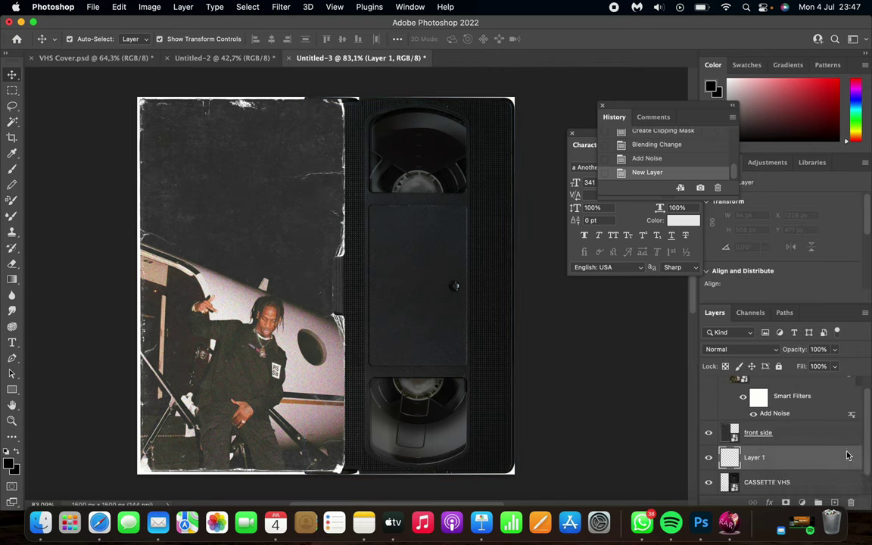
Paint a black vertical shadow on the new layer where the cover overlaps the cassette, using a 428 px brush with 0% hardness.
{"action": "left_click", "coordinate": [12, 173]}
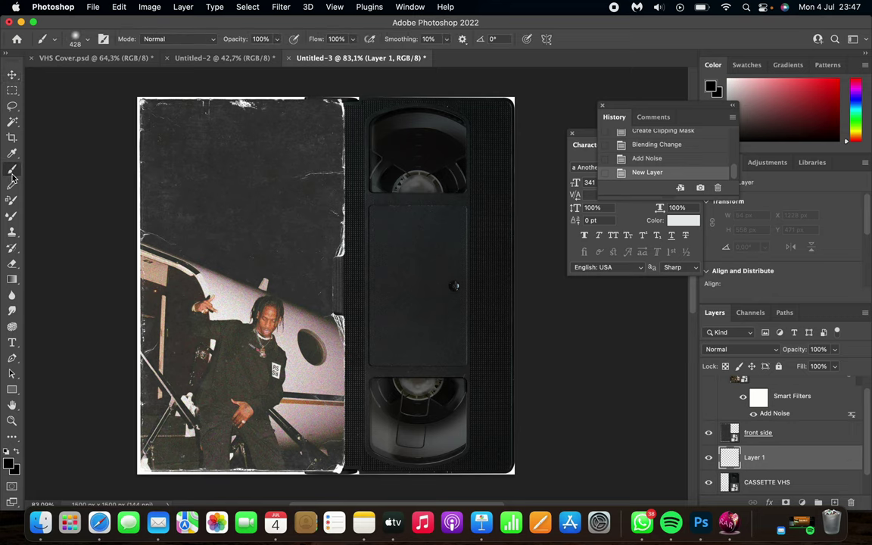
{"action": "left_click", "coordinate": [79, 39]}
{"action": "mouse_move", "coordinate": [69, 105]}
{"action": "left_mouse_down"}
{"action": "mouse_move", "coordinate": [85, 103]}
{"action": "mouse_move", "coordinate": [68, 104]}
{"action": "left_mouse_up"}
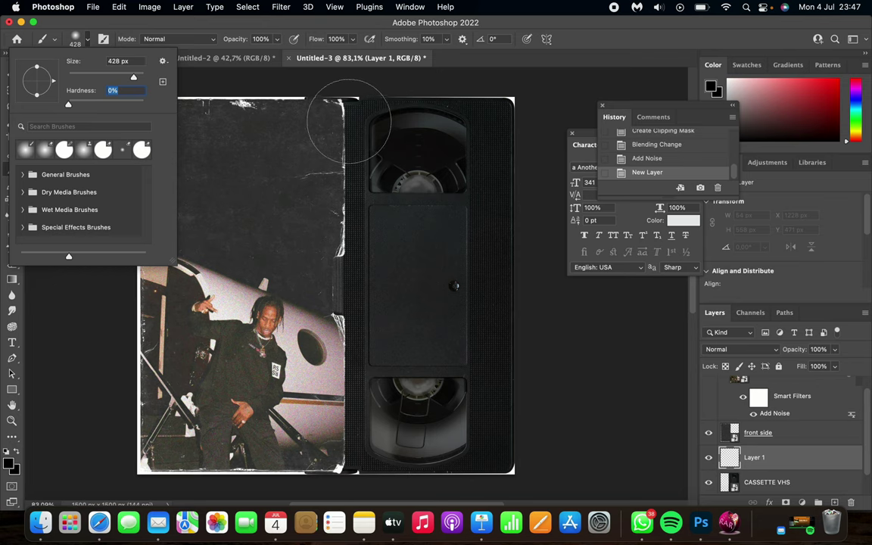
{"action": "left_click", "coordinate": [10, 465]}
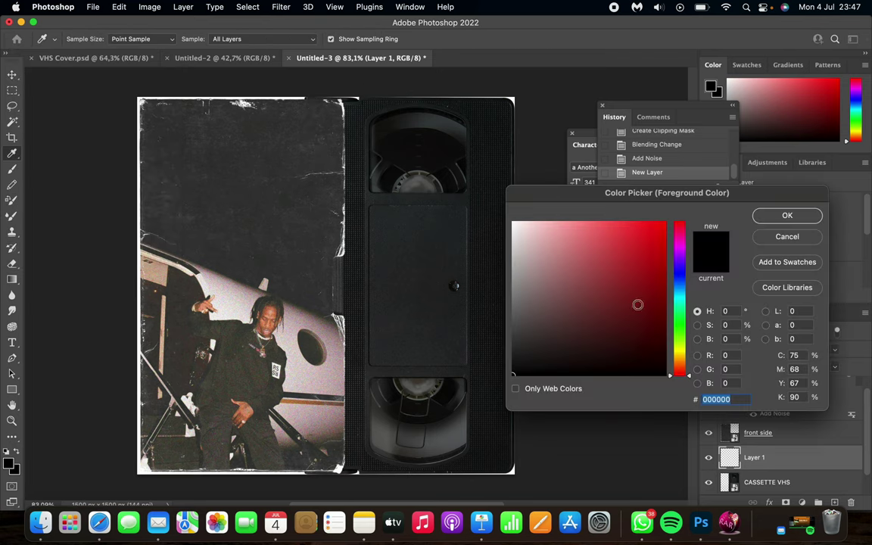
{"action": "left_click", "coordinate": [772, 217]}
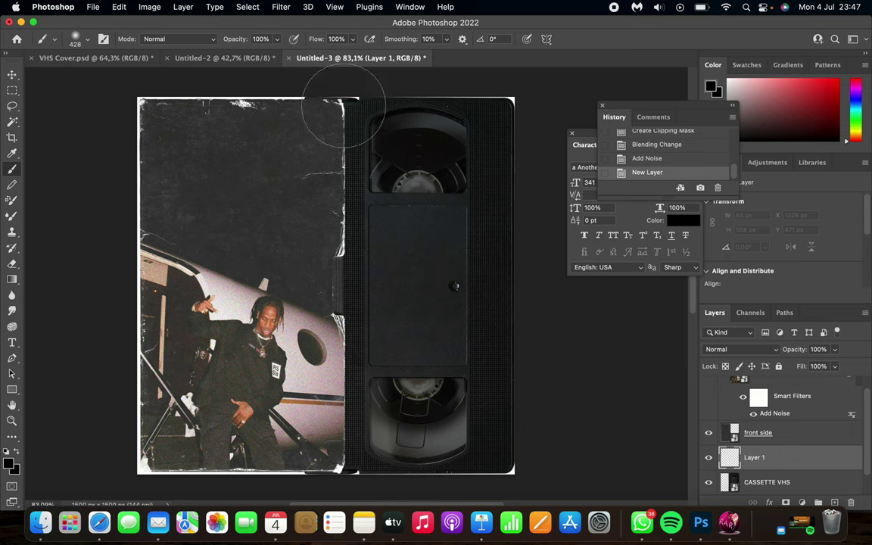
{"action": "mouse_move", "coordinate": [308, 93]}
{"action": "left_mouse_down"}
{"action": "mouse_move", "coordinate": [329, 121]}
{"action": "mouse_move", "coordinate": [344, 363]}
{"action": "mouse_move", "coordinate": [310, 424]}
{"action": "left_mouse_up"}
{"action": "scroll", "coordinate": [337, 484], "scroll_direction": "down", "scroll_amount": 3}
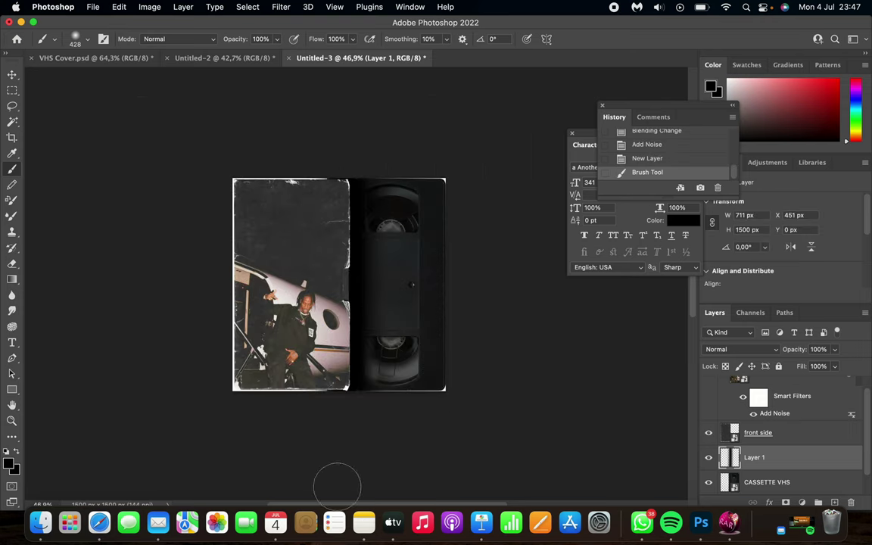
Place the LOGOS E ICONOS (2), (8) and (21) and VHS ICONO PNG files as embedded smart objects.
{"action": "scroll", "coordinate": [470, 443], "scroll_direction": "up", "scroll_amount": 5}
{"action": "key", "text": "v"}
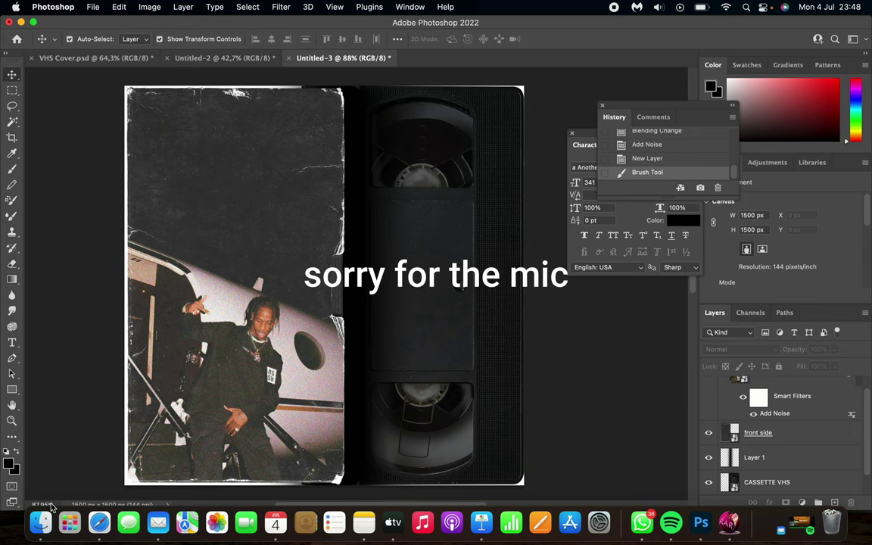
{"action": "left_click", "coordinate": [40, 522]}
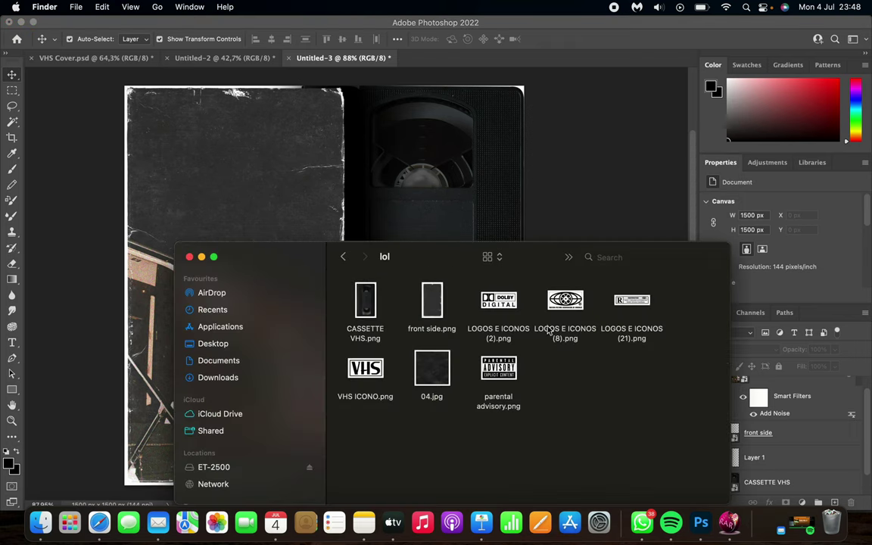
{"action": "left_click_drag", "start_coordinate": [447, 253], "coordinate": [541, 266]}
{"action": "left_click_drag", "start_coordinate": [745, 321], "coordinate": [539, 204]}
{"action": "key", "text": "Return"}
{"action": "key", "text": "Return"}
{"action": "key", "text": "Return"}
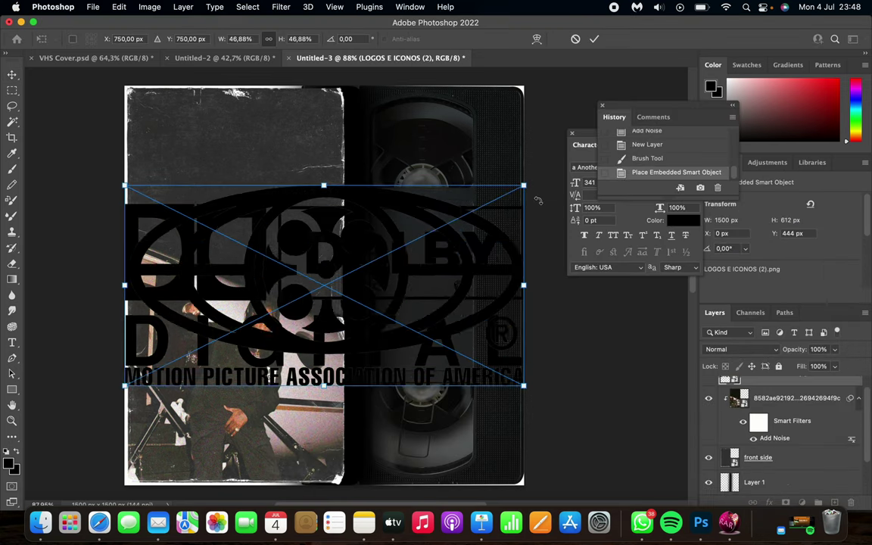
{"action": "left_click", "coordinate": [41, 522]}
{"action": "left_click_drag", "start_coordinate": [452, 371], "coordinate": [325, 190]}
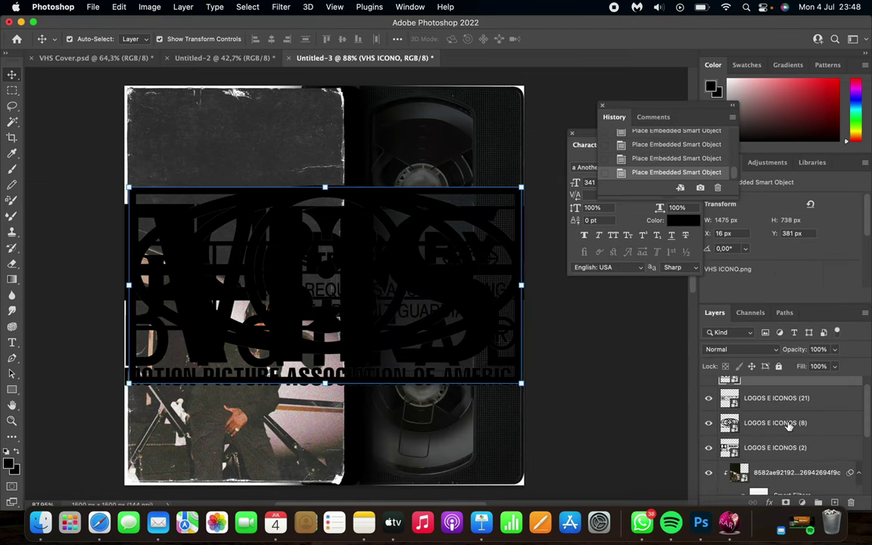
{"action": "key", "text": "Return"}
Scale the four logo layers down together to about 27,61%.
{"action": "left_click", "coordinate": [778, 463], "text": "shift"}
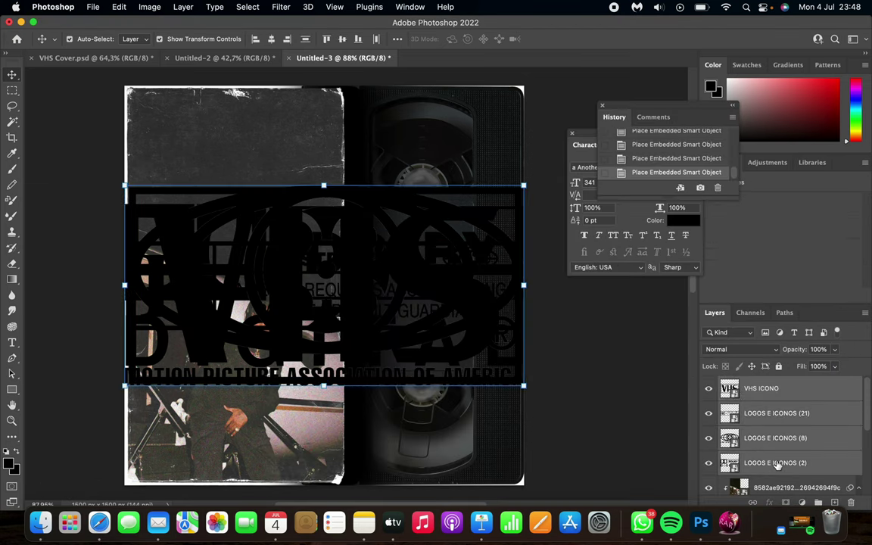
{"action": "left_click_drag", "start_coordinate": [525, 186], "coordinate": [246, 352]}
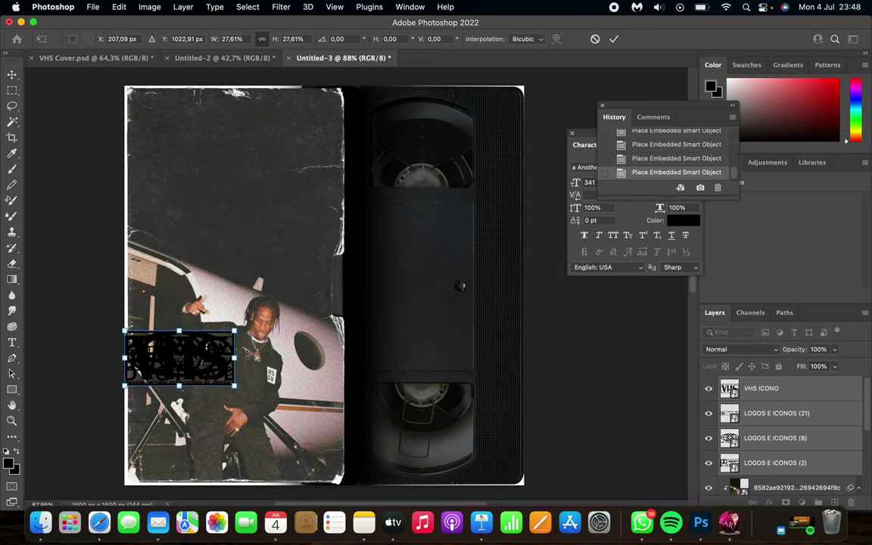
{"action": "key", "text": "Return"}
Spread the stacked logos into one horizontal row in the order Dolby Digital, VHS, Restricted, Motion Picture Association.
{"action": "scroll", "coordinate": [172, 281], "scroll_direction": "up", "scroll_amount": 5}
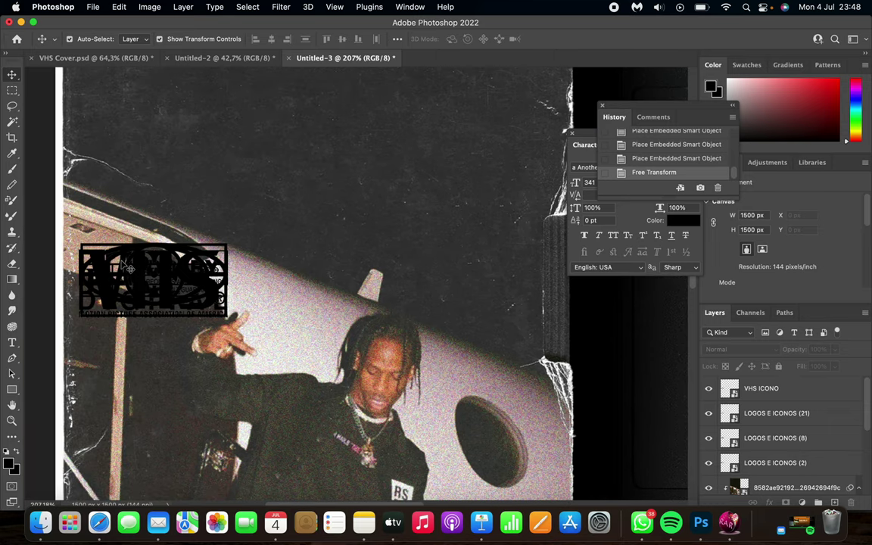
{"action": "left_click_drag", "start_coordinate": [144, 274], "coordinate": [510, 277]}
{"action": "key", "text": "super+equal"}
{"action": "left_click_drag", "start_coordinate": [155, 274], "coordinate": [520, 345]}
{"action": "key", "text": "super+0"}
Merge the four logo layers into a single layer.
{"action": "scroll", "coordinate": [817, 422], "scroll_direction": "up", "scroll_amount": 5}
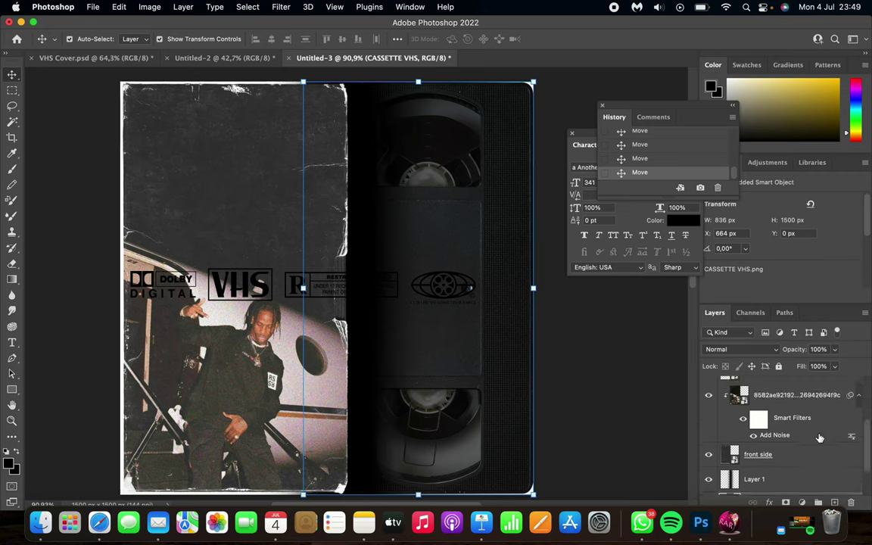
{"action": "left_click", "coordinate": [787, 463]}
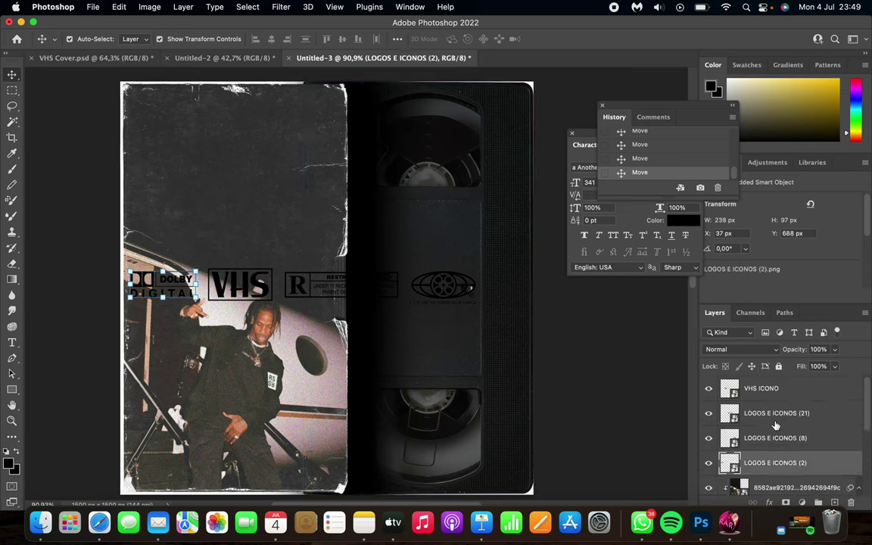
{"action": "left_click", "coordinate": [772, 398], "text": "shift"}
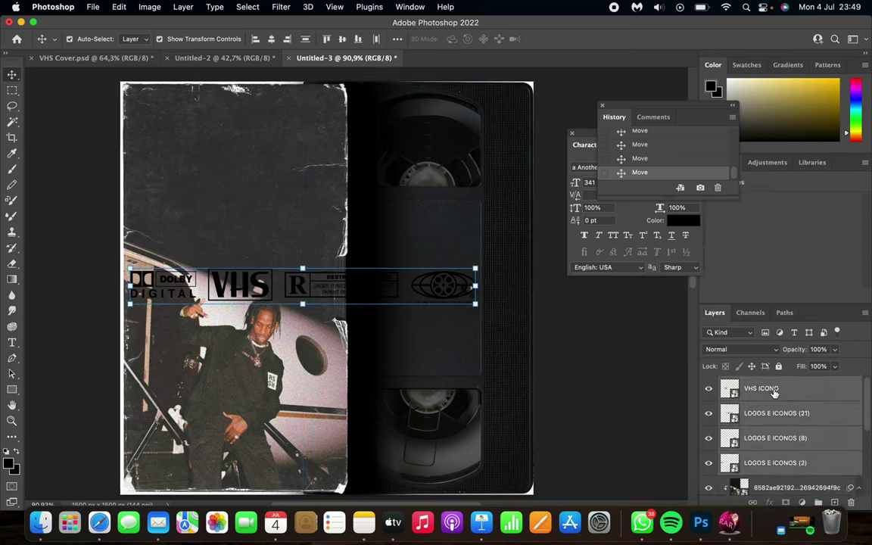
{"action": "right_click", "coordinate": [759, 400]}
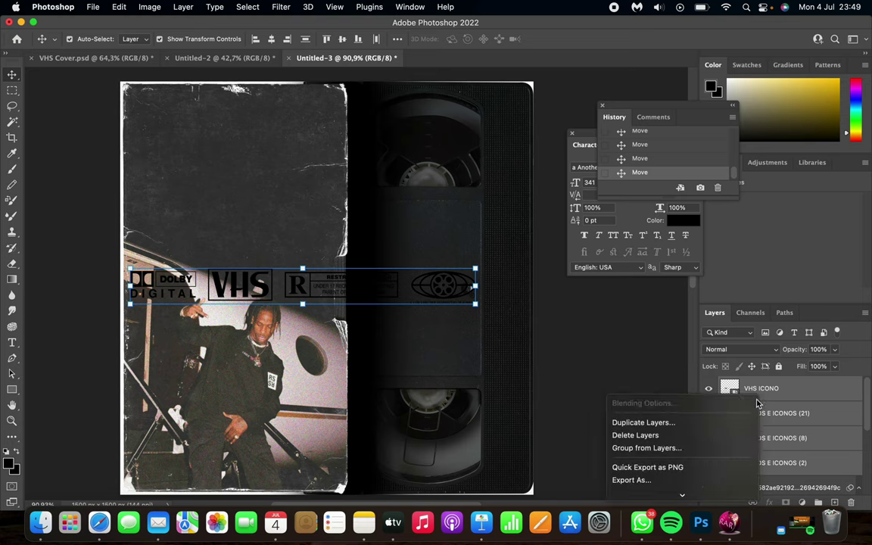
{"action": "scroll", "coordinate": [729, 405], "scroll_direction": "down", "scroll_amount": 10}
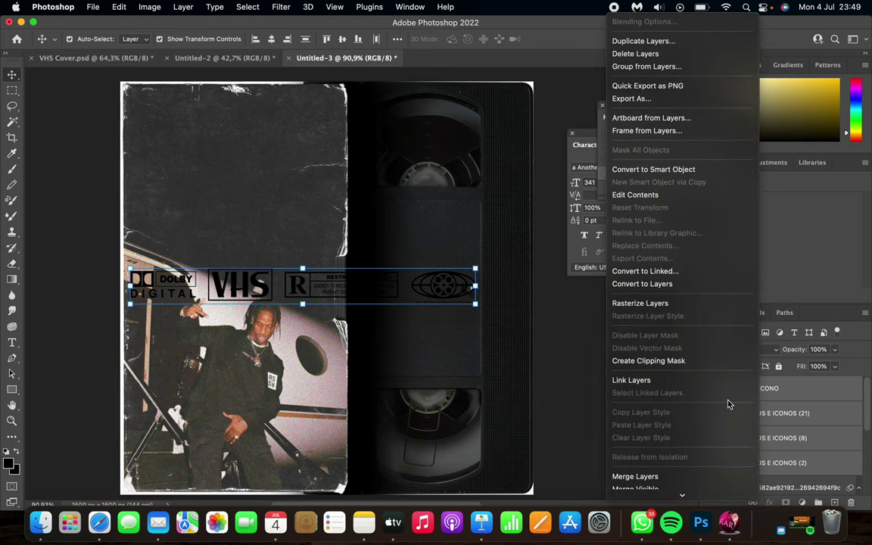
{"action": "left_click", "coordinate": [694, 415]}
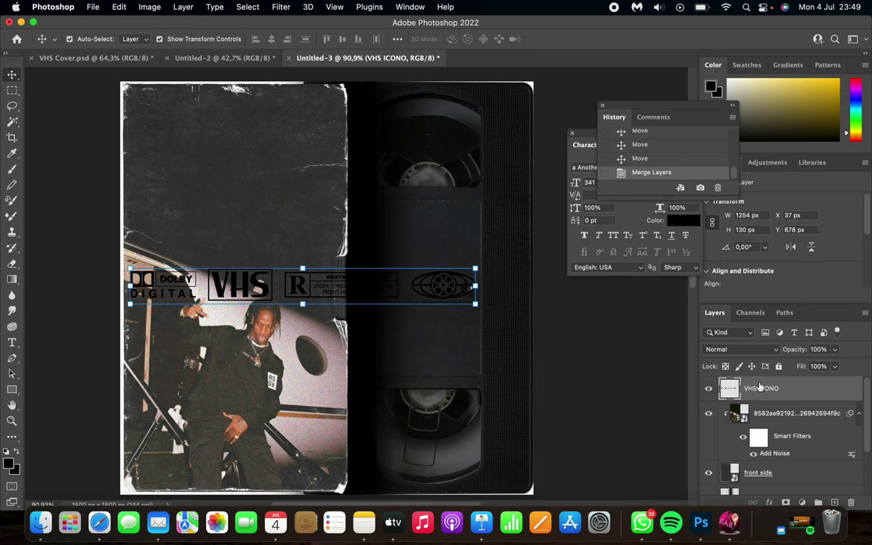
Add a light grey Color Overlay with Normal blending and 100% opacity to the merged logo layer.
{"action": "double_click", "coordinate": [732, 389]}
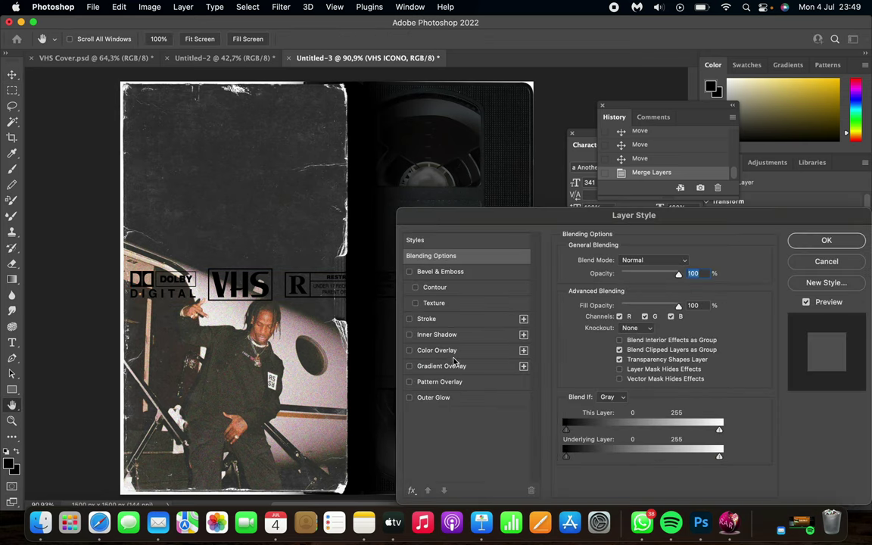
{"action": "left_click", "coordinate": [455, 352]}
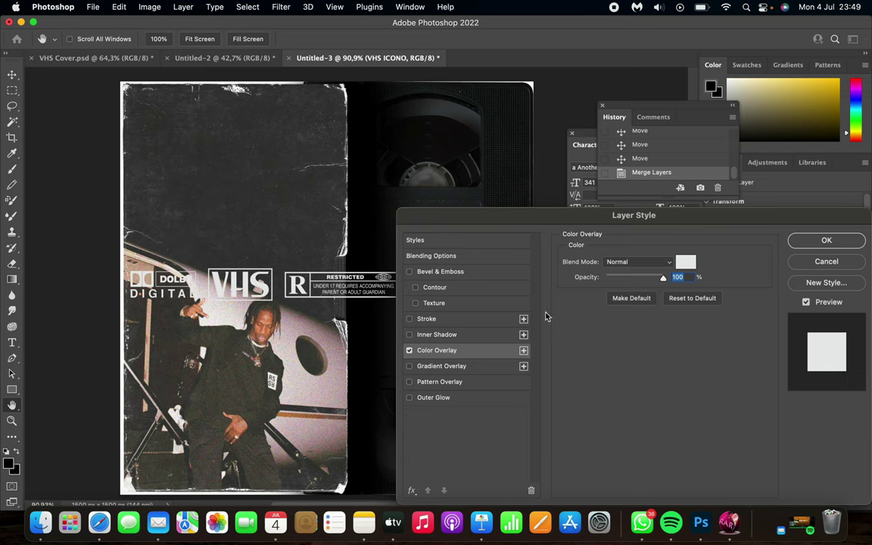
{"action": "left_click", "coordinate": [685, 263]}
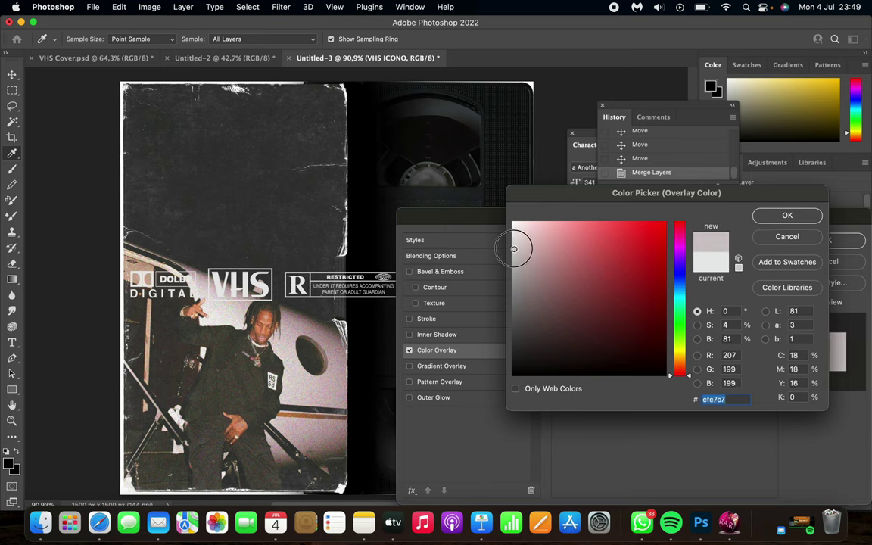
{"action": "key", "text": "Return"}
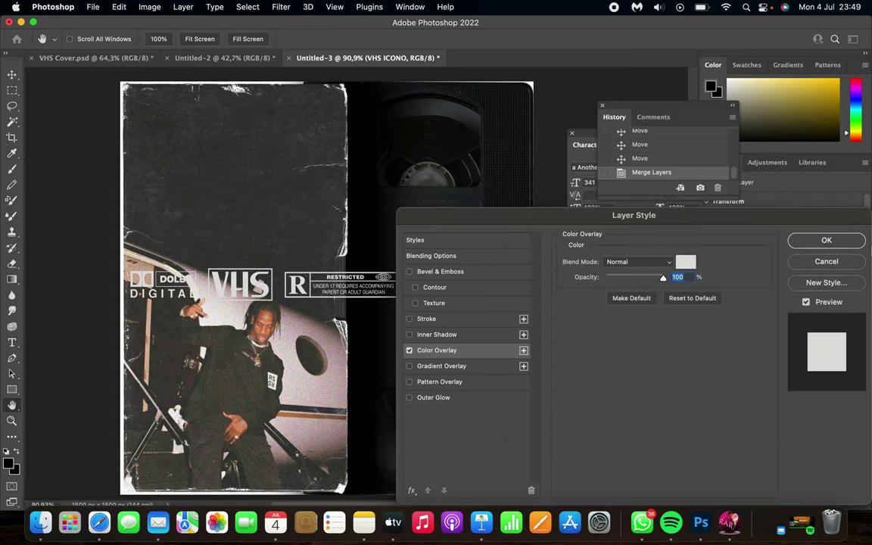
{"action": "key", "text": "Return"}
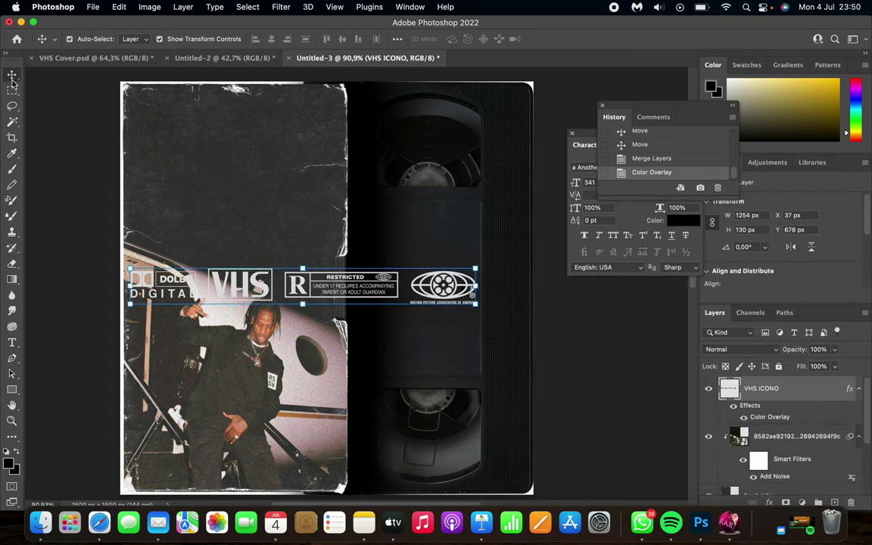
{"action": "left_click_drag", "start_coordinate": [280, 286], "coordinate": [280, 350]}
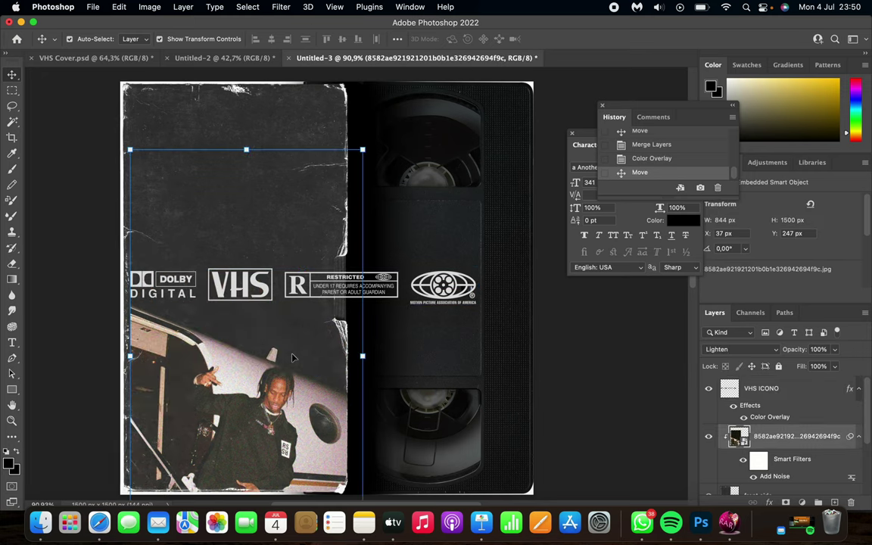
{"action": "key", "text": "super+z"}
{"action": "left_click", "coordinate": [402, 263]}
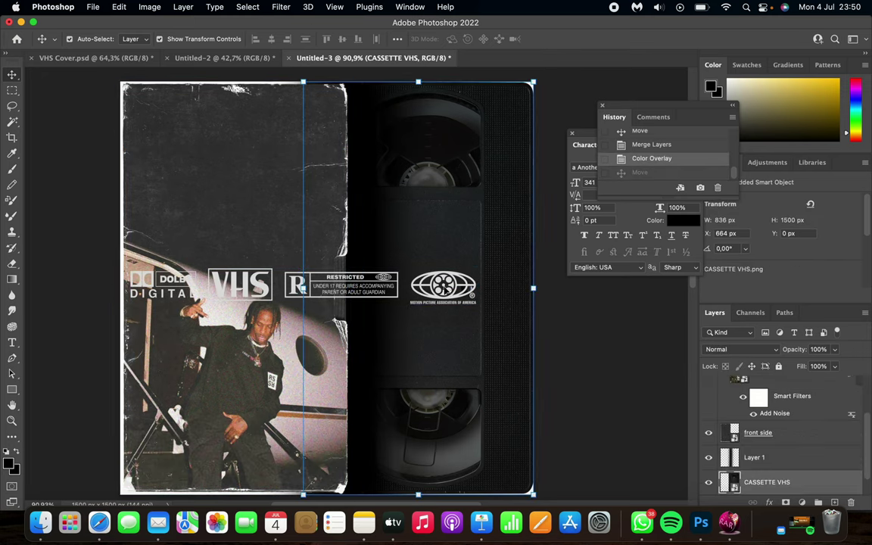
Scale the logo row to about 58,46% and position it along the lower edge of the front cover.
{"action": "left_click", "coordinate": [404, 274]}
{"action": "left_click_drag", "start_coordinate": [475, 268], "coordinate": [332, 283]}
{"action": "scroll", "coordinate": [340, 280], "scroll_direction": "up", "scroll_amount": 3}
{"action": "scroll", "coordinate": [337, 315], "scroll_direction": "down", "scroll_amount": 3}
{"action": "left_click_drag", "start_coordinate": [281, 262], "coordinate": [290, 466]}
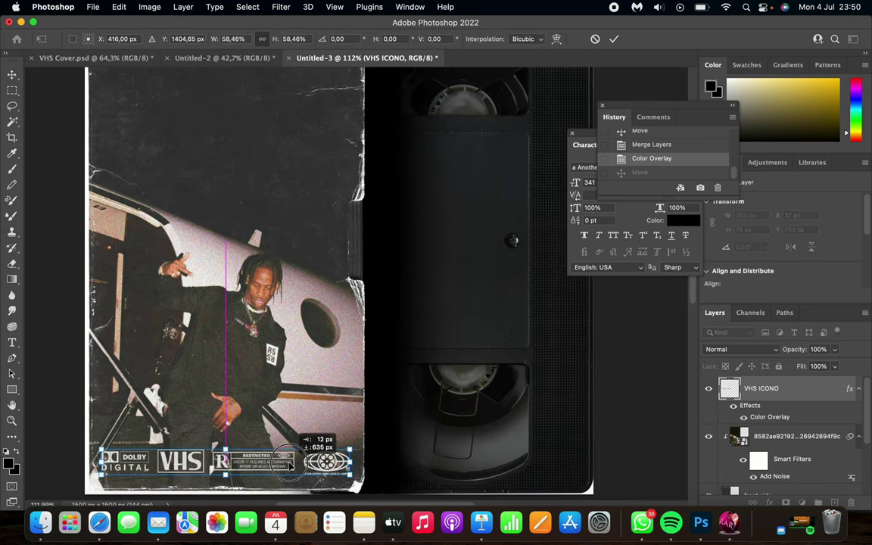
{"action": "key", "text": "Return"}
Draw a rectangle shape about 360 x 621 px over the cassette's central label area.
{"action": "key", "text": "super+minus"}
{"action": "scroll", "coordinate": [151, 272], "scroll_direction": "right", "scroll_amount": 3}
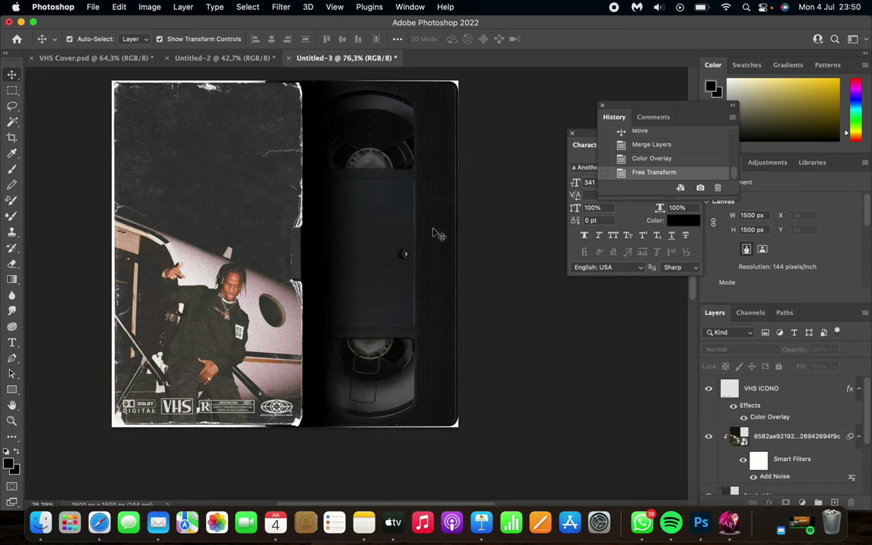
{"action": "scroll", "coordinate": [345, 229], "scroll_direction": "up", "scroll_amount": 2}
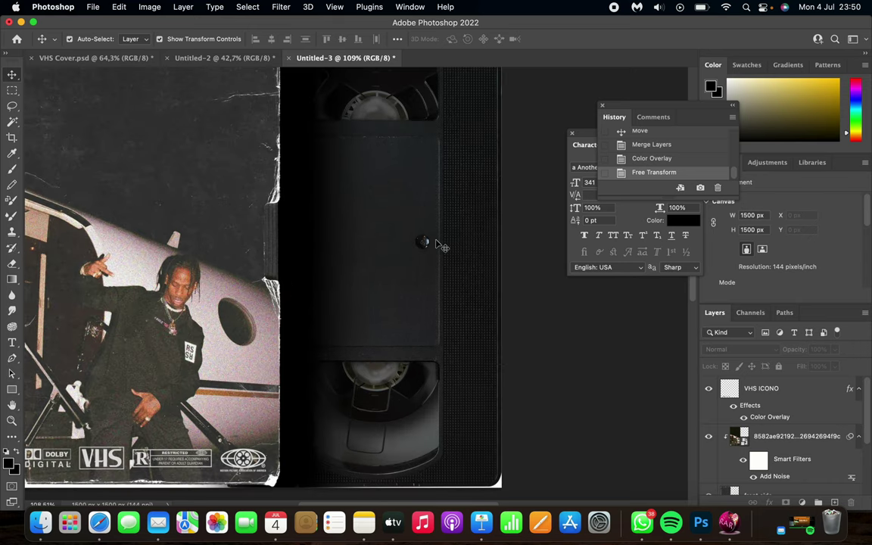
{"action": "scroll", "coordinate": [438, 244], "scroll_direction": "up", "scroll_amount": 4}
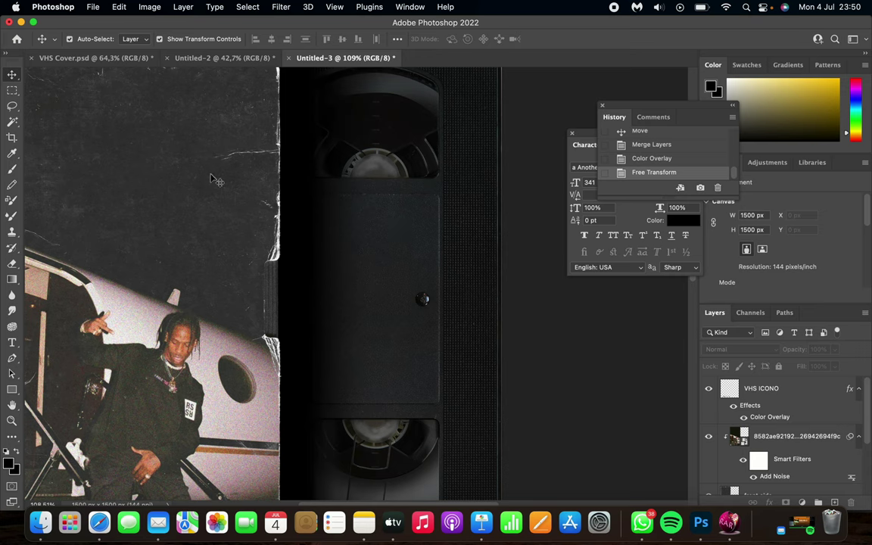
{"action": "left_click", "coordinate": [12, 390]}
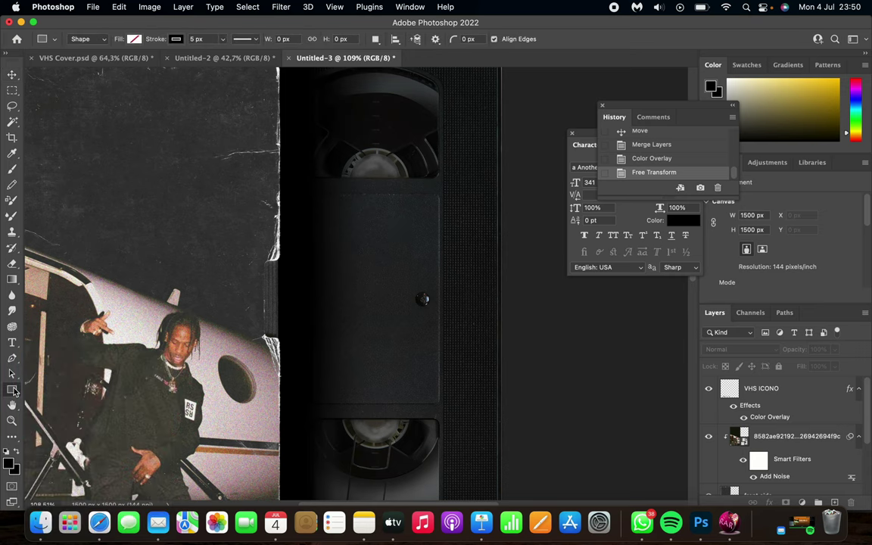
{"action": "left_click_drag", "start_coordinate": [318, 199], "coordinate": [437, 402]}
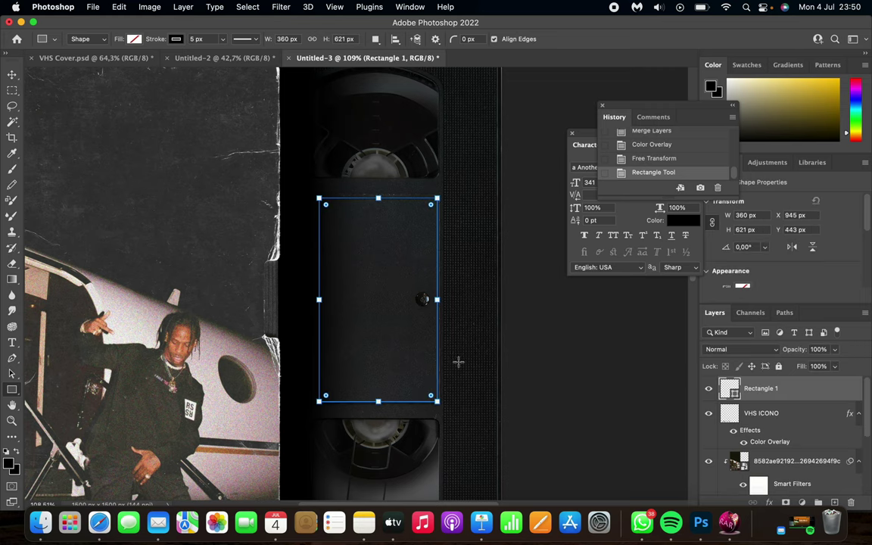
Remove the rectangle's stroke and fill it with light grey.
{"action": "left_click", "coordinate": [176, 40]}
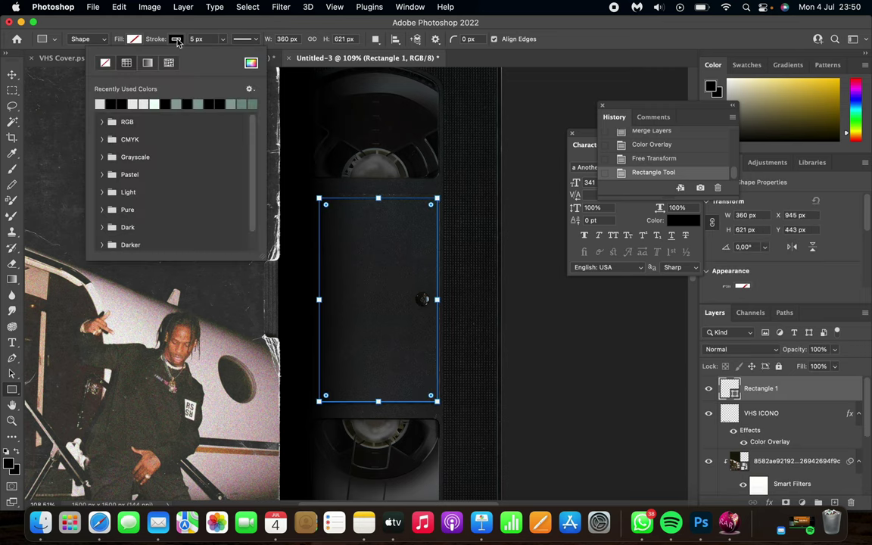
{"action": "left_click", "coordinate": [106, 63]}
{"action": "left_click", "coordinate": [134, 39]}
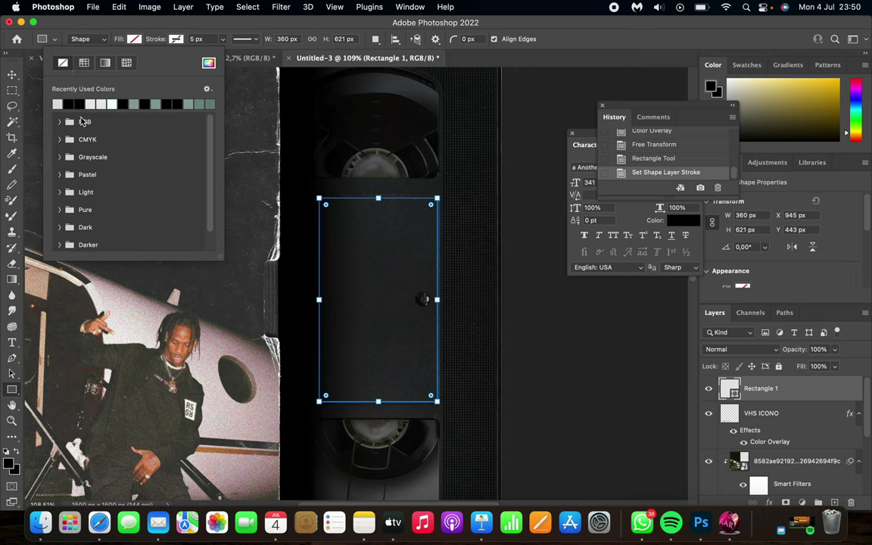
{"action": "left_click", "coordinate": [65, 103]}
Set the rectangle layer's blend mode to Overlay.
{"action": "left_click", "coordinate": [11, 78]}
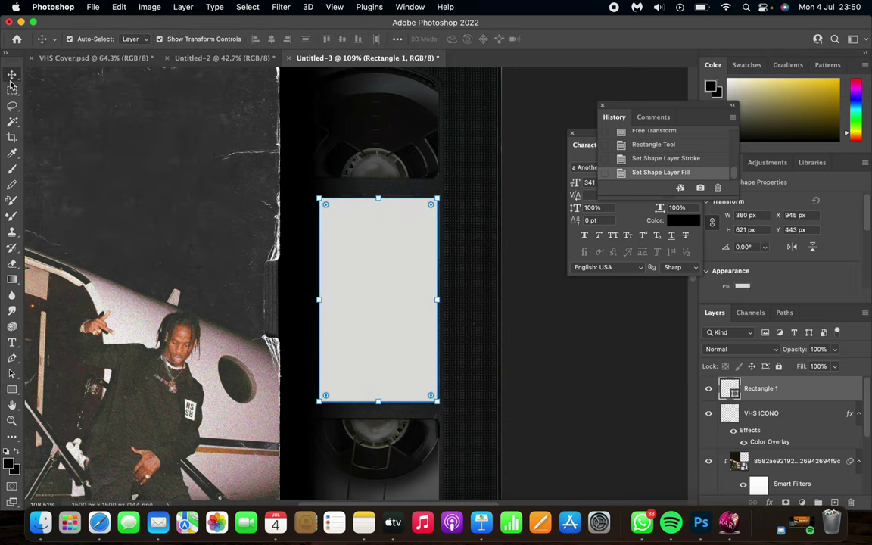
{"action": "left_click", "coordinate": [765, 352]}
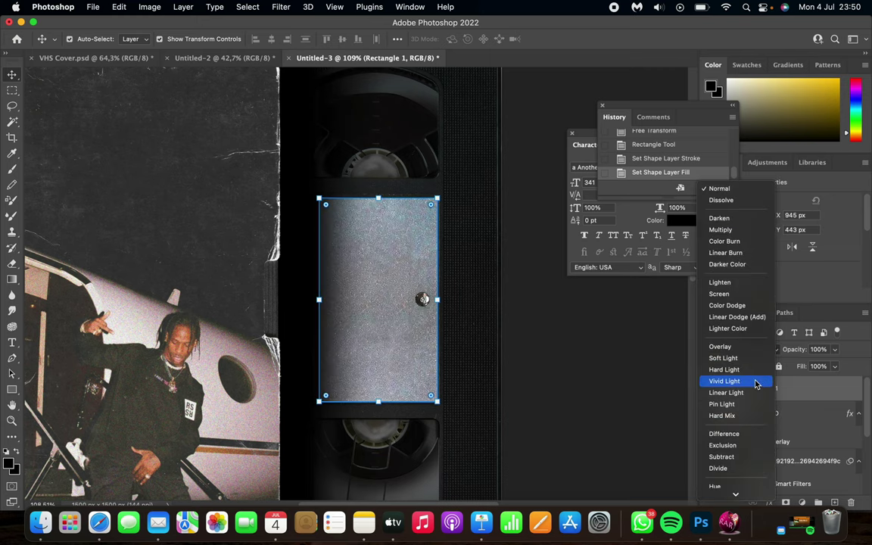
{"action": "left_click", "coordinate": [720, 345]}
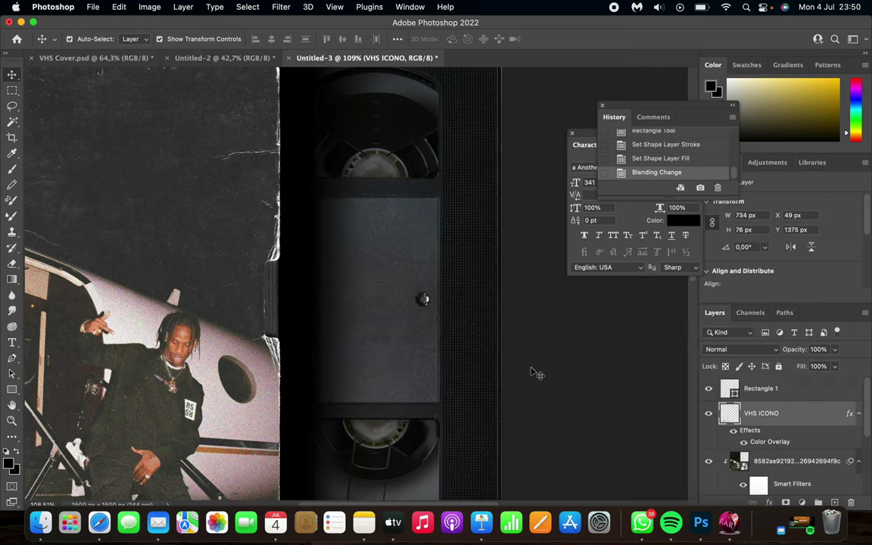
Examine the logo row on the cover and the blended label rectangle on the cassette.
{"action": "scroll", "coordinate": [534, 371], "scroll_direction": "down", "scroll_amount": 3}
{"action": "scroll", "coordinate": [534, 371], "scroll_direction": "left", "scroll_amount": 4}
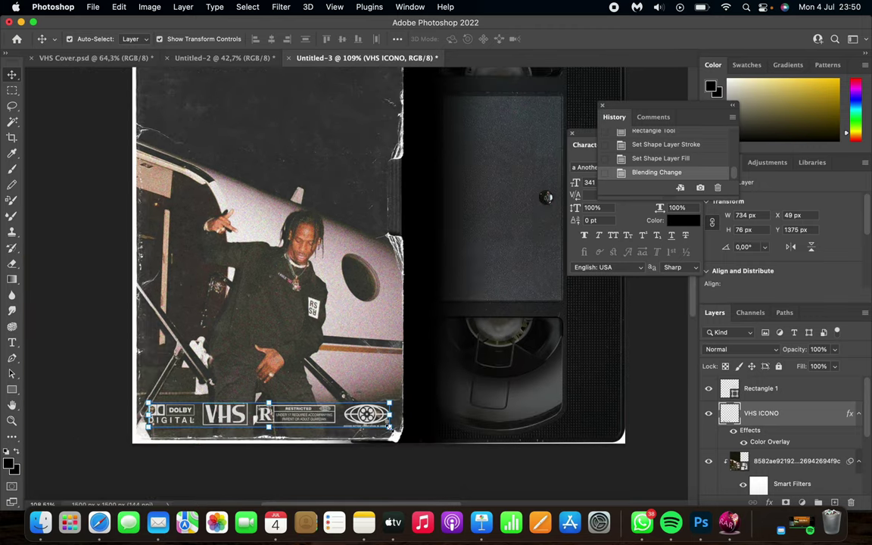
{"action": "scroll", "coordinate": [500, 395], "scroll_direction": "right", "scroll_amount": 2}
{"action": "scroll", "coordinate": [500, 396], "scroll_direction": "up", "scroll_amount": 1}
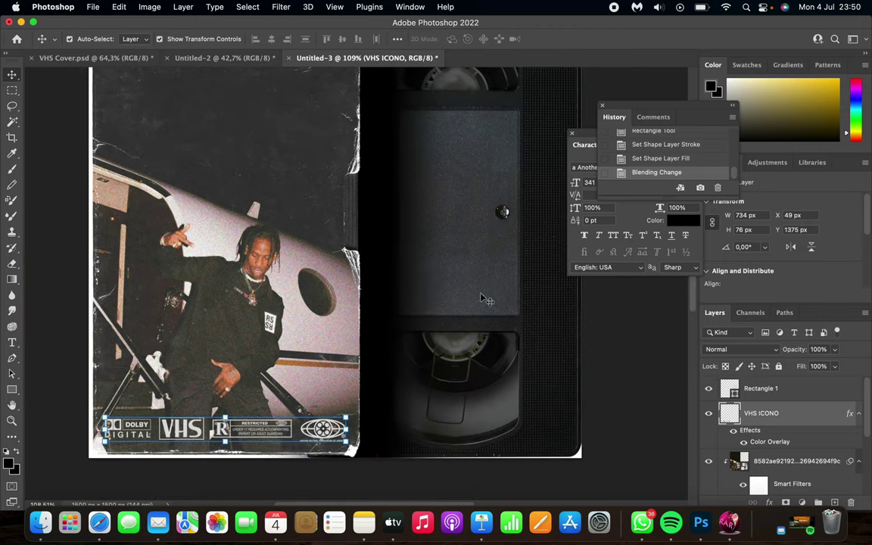
{"action": "scroll", "coordinate": [484, 238], "scroll_direction": "up", "scroll_amount": 3}
{"action": "scroll", "coordinate": [485, 238], "scroll_direction": "right", "scroll_amount": 2}
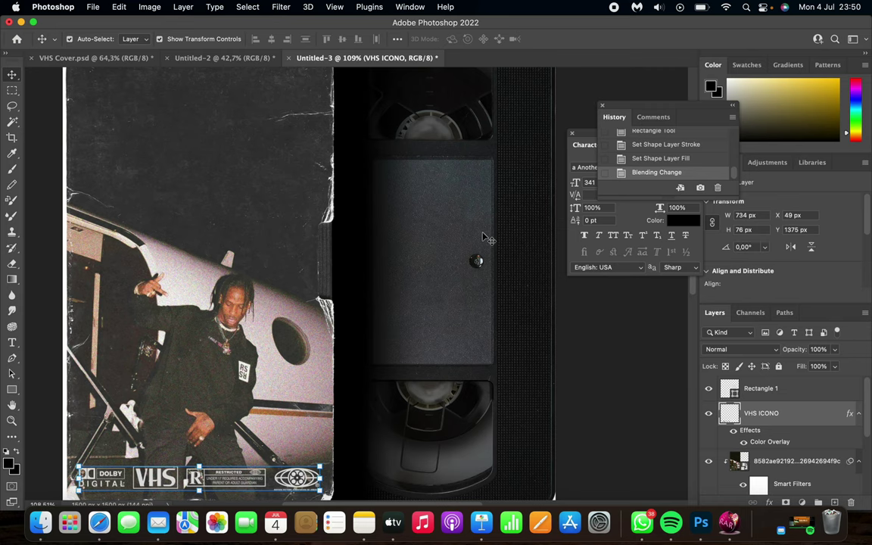
{"action": "key", "text": "super"}
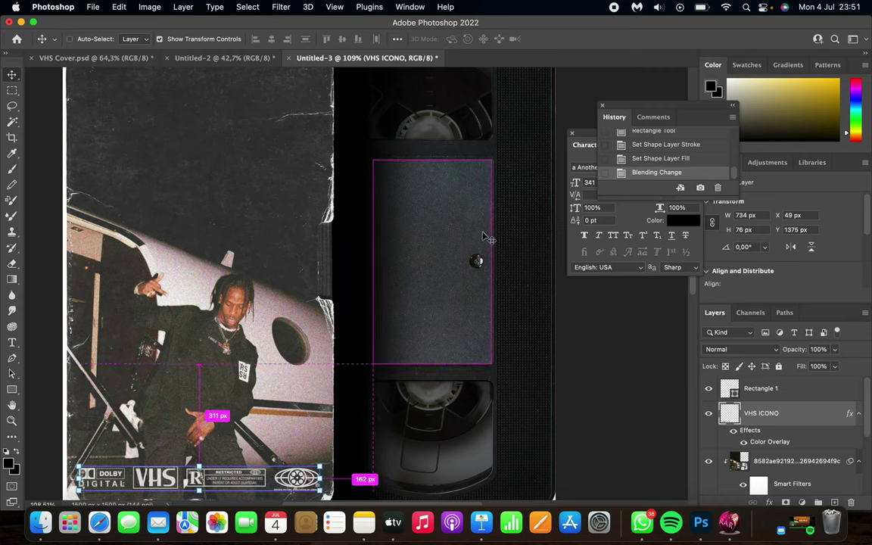
Duplicate the VHS ICONO logo row, rotate the copy 90° clockwise and fit it along the right edge of the cassette's label.
{"action": "key", "text": "super+j"}
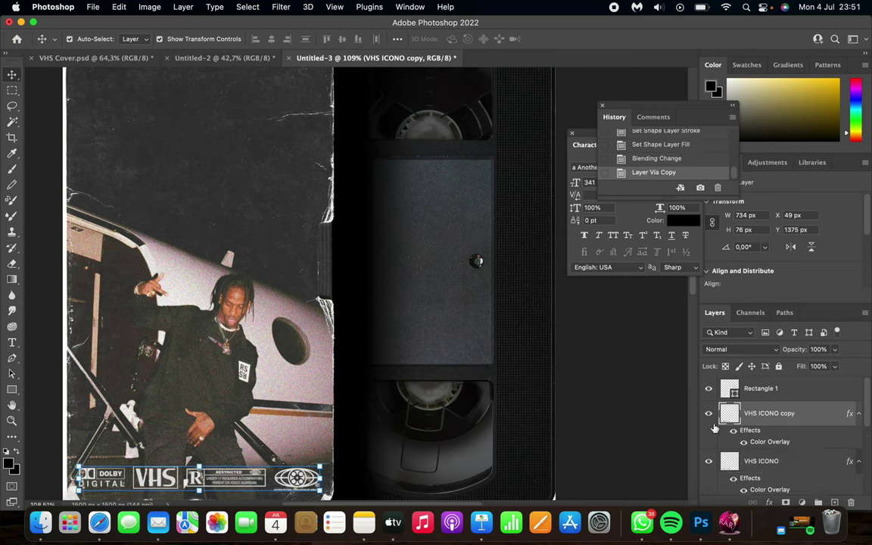
{"action": "left_click", "coordinate": [119, 8]}
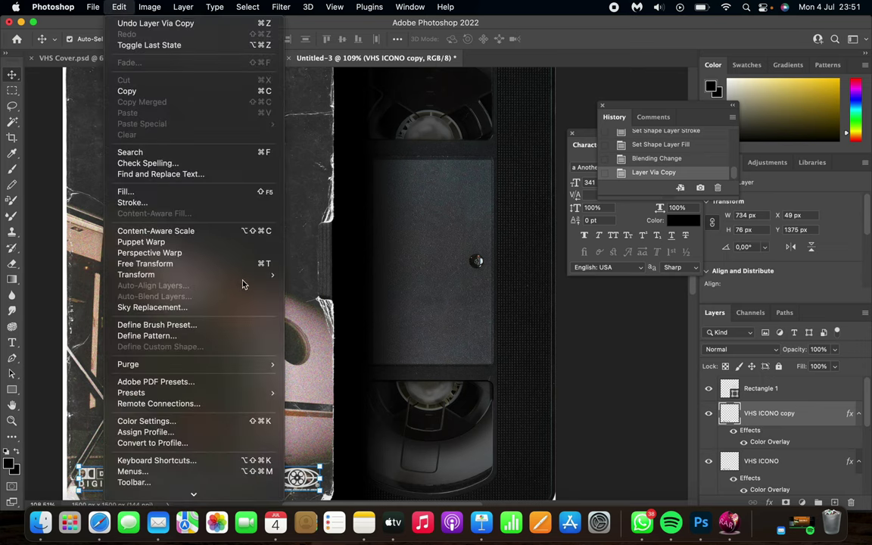
{"action": "mouse_move", "coordinate": [253, 275]}
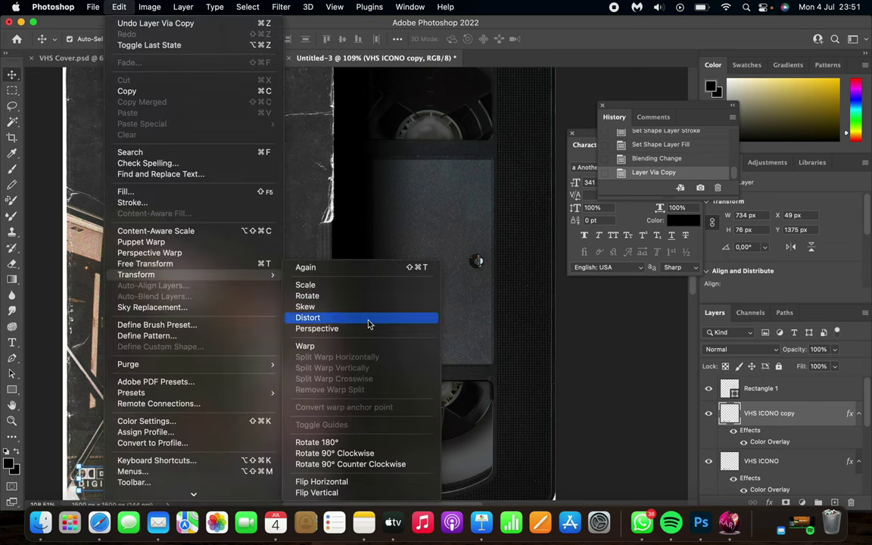
{"action": "left_click", "coordinate": [353, 459]}
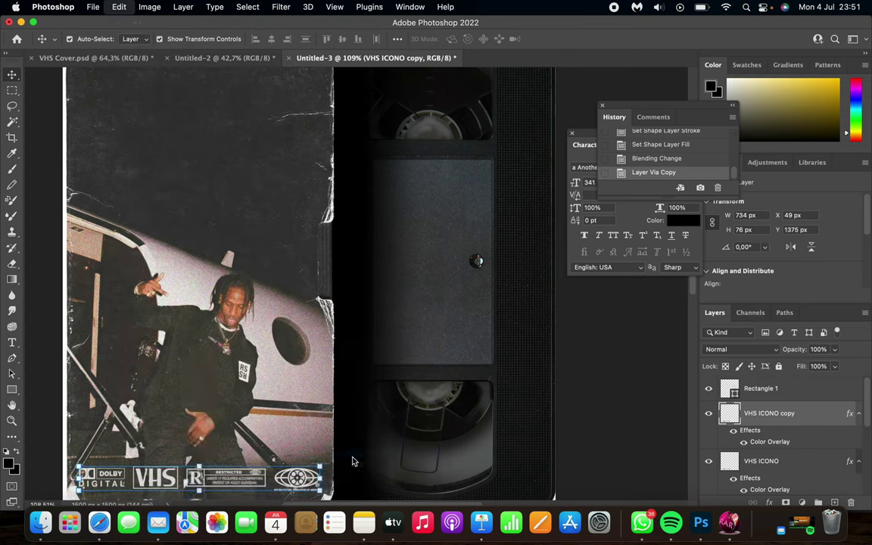
{"action": "left_click_drag", "start_coordinate": [202, 409], "coordinate": [481, 231]}
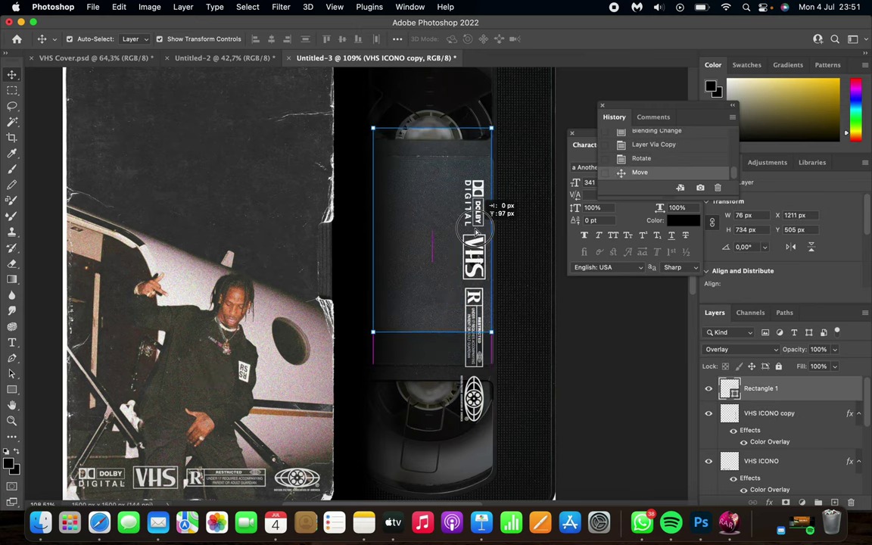
{"action": "key", "text": "cmd+z"}
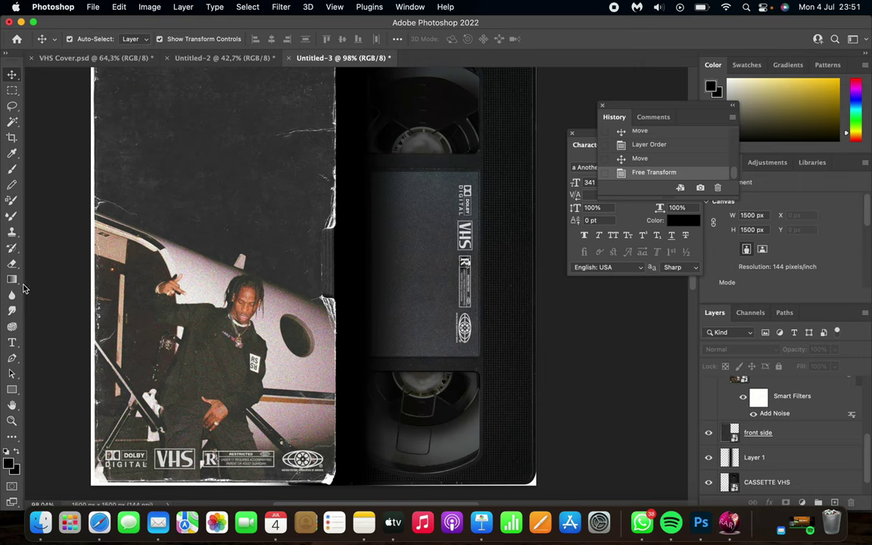
Add the text "Travis" in the a Another Tag font at 341 pt and colour it light grey, dfdfdf.
{"action": "key", "text": "t"}
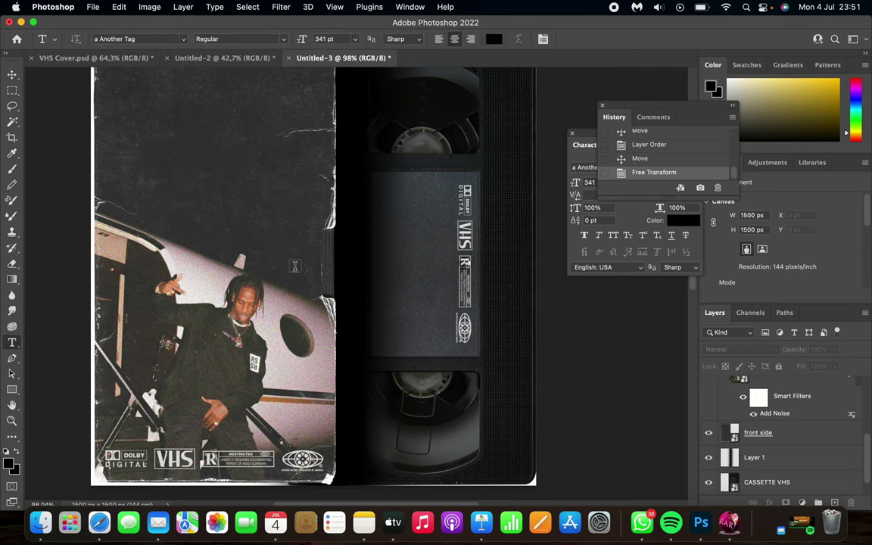
{"action": "left_click", "coordinate": [295, 267]}
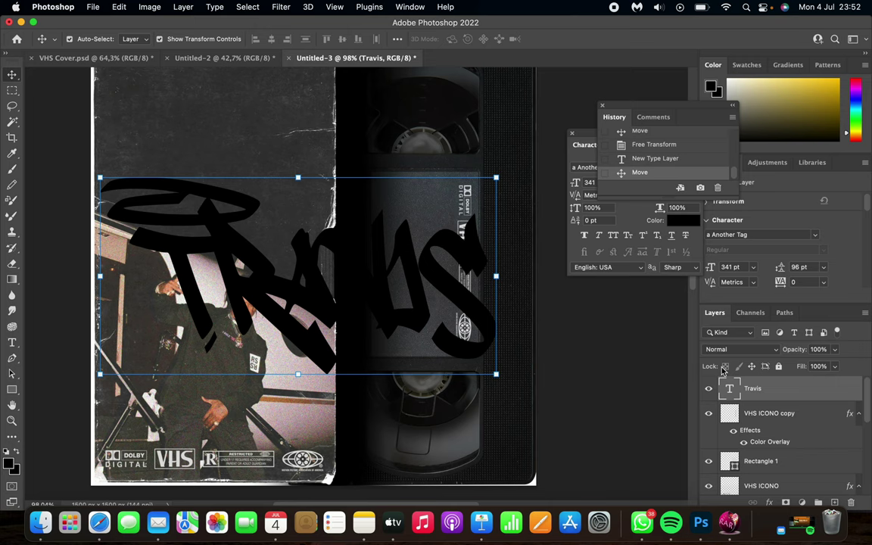
{"action": "double_click", "coordinate": [731, 389]}
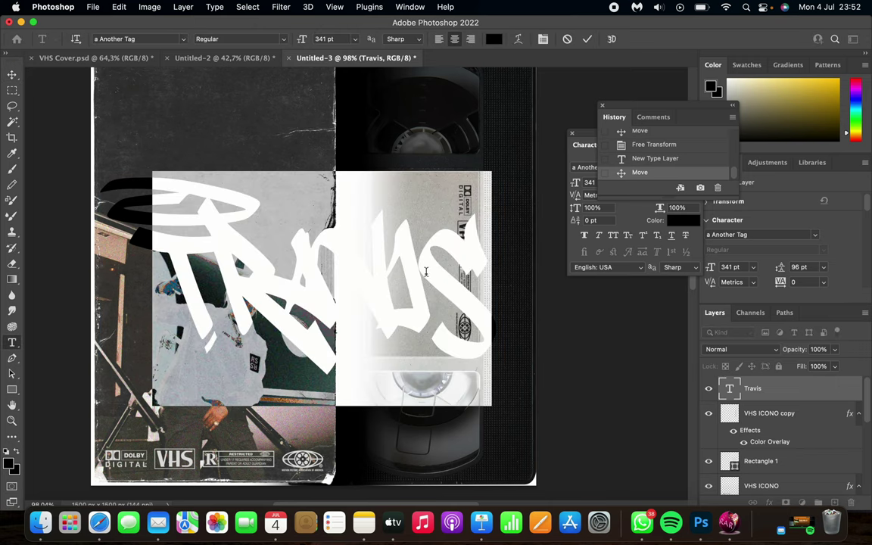
{"action": "left_click", "coordinate": [685, 220]}
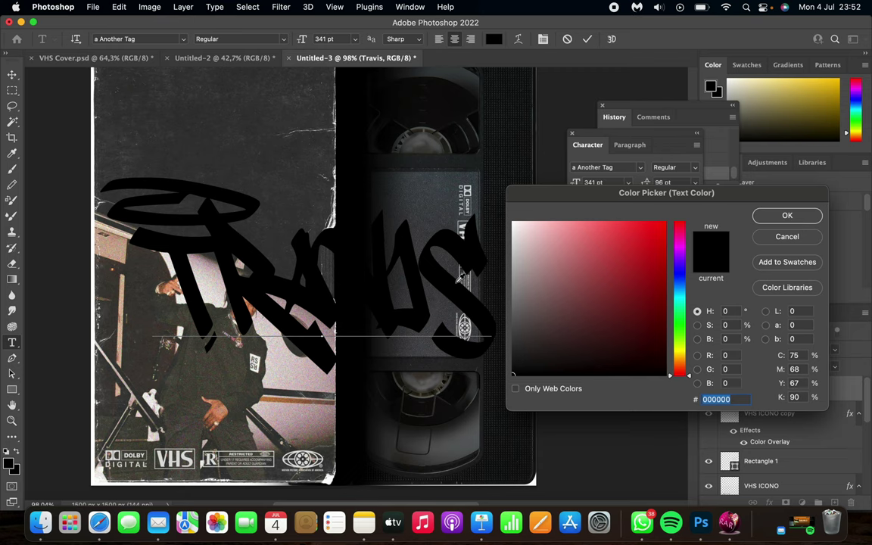
{"action": "left_click", "coordinate": [251, 429]}
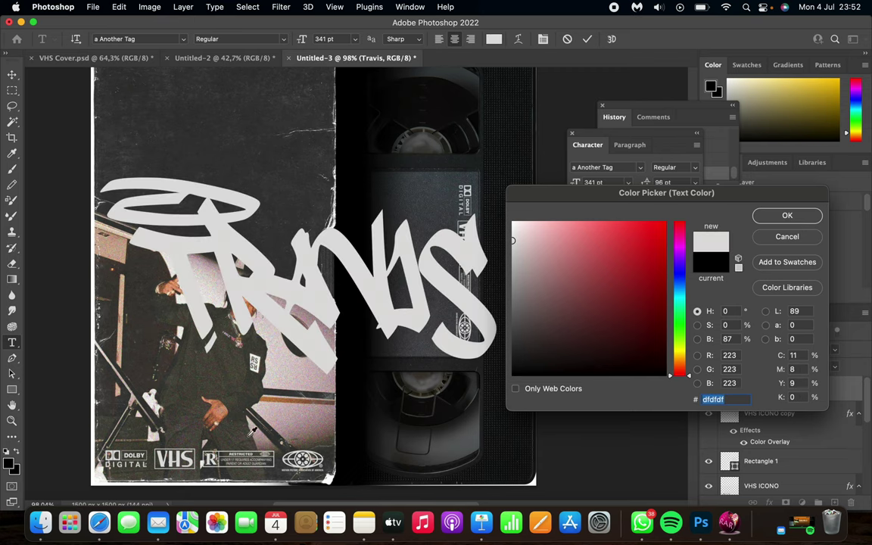
{"action": "left_click", "coordinate": [787, 215]}
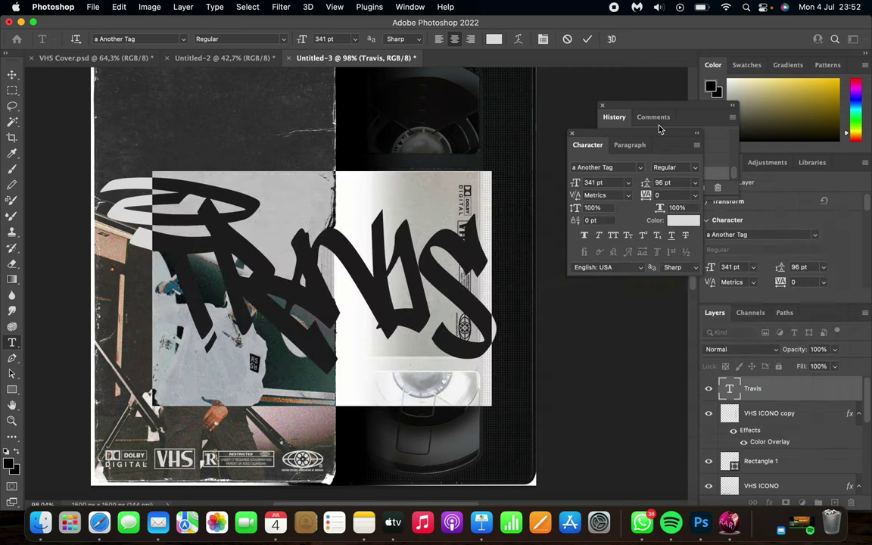
{"action": "left_click", "coordinate": [586, 39]}
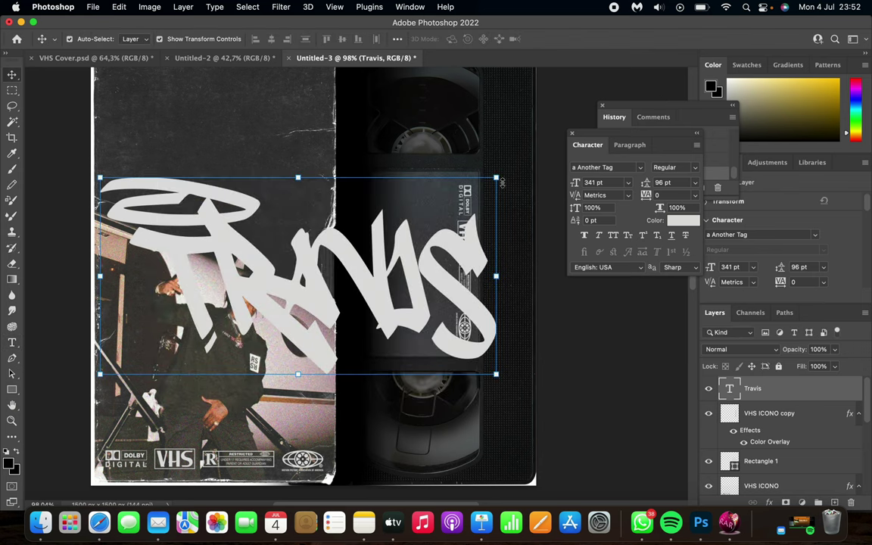
Rotate the Travis text 90° clockwise, scale it to about 34.36% and place it on the cassette label beside the logos.
{"action": "left_click", "coordinate": [119, 7]}
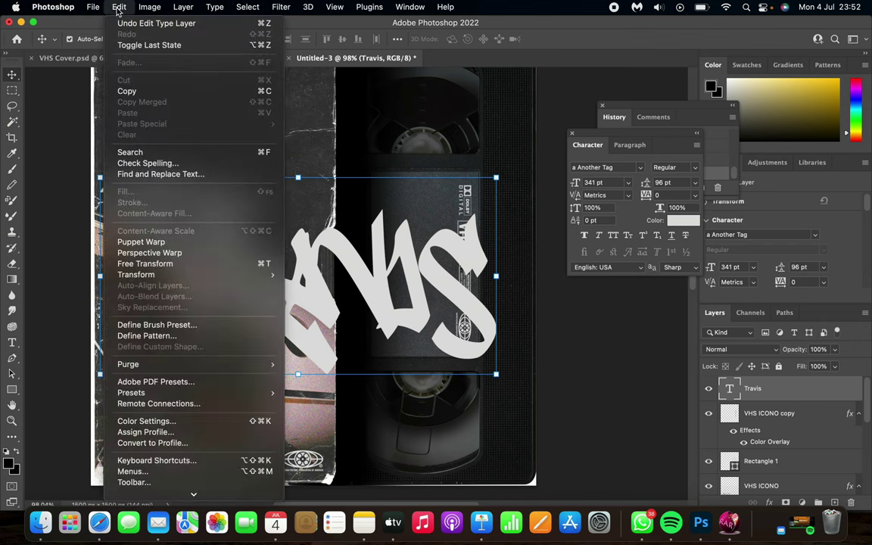
{"action": "mouse_move", "coordinate": [179, 275]}
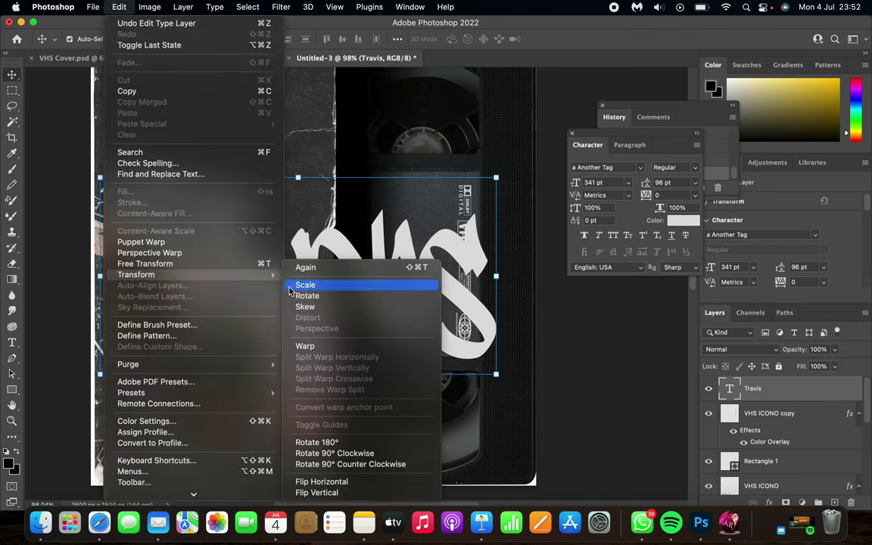
{"action": "left_click", "coordinate": [340, 452]}
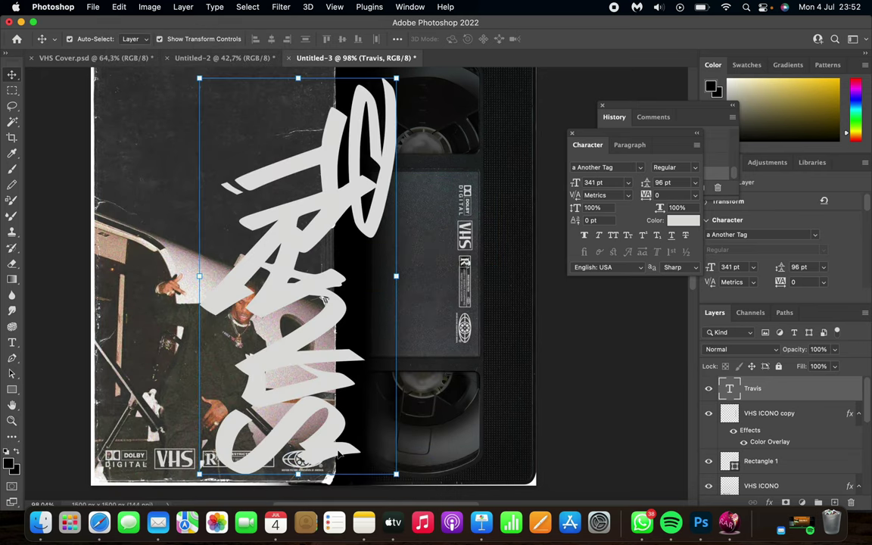
{"action": "left_click_drag", "start_coordinate": [396, 78], "coordinate": [305, 295]}
{"action": "left_click_drag", "start_coordinate": [261, 370], "coordinate": [420, 247]}
{"action": "left_click_drag", "start_coordinate": [466, 166], "coordinate": [424, 257]}
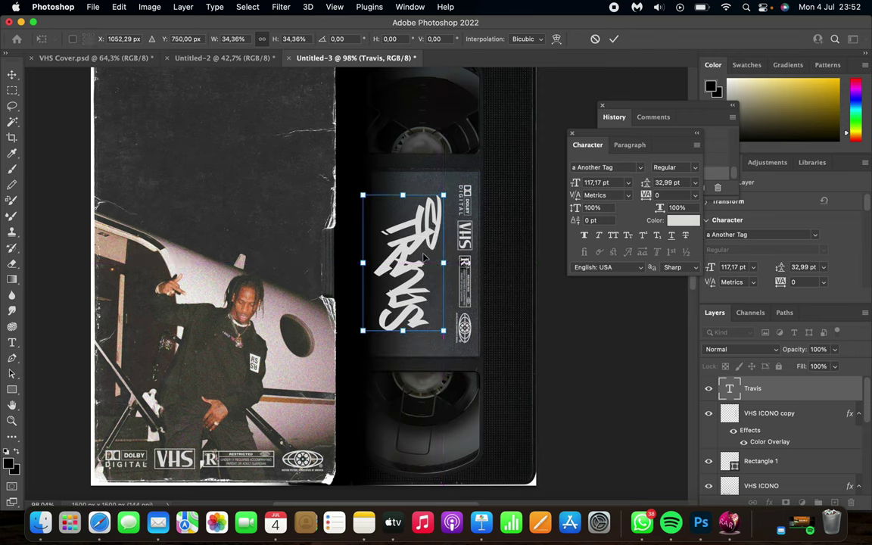
{"action": "key", "text": "Return"}
Examine the whole cover and cassette composition with the Travis lettering on the label.
{"action": "key", "text": "super+0"}
{"action": "left_click", "coordinate": [553, 280]}
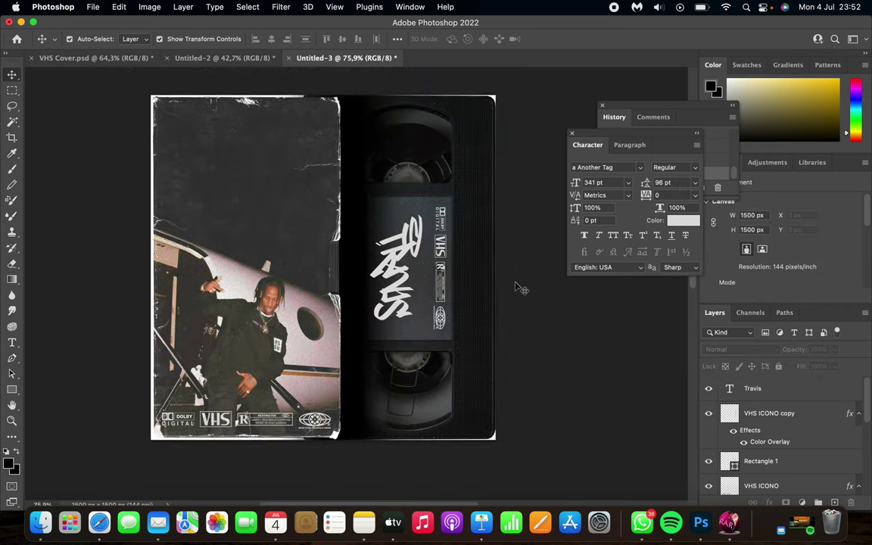
{"action": "scroll", "coordinate": [471, 292], "scroll_direction": "down", "scroll_amount": 3}
{"action": "scroll", "coordinate": [470, 292], "scroll_direction": "up", "scroll_amount": 2}
{"action": "scroll", "coordinate": [470, 292], "scroll_direction": "up", "scroll_amount": 2}
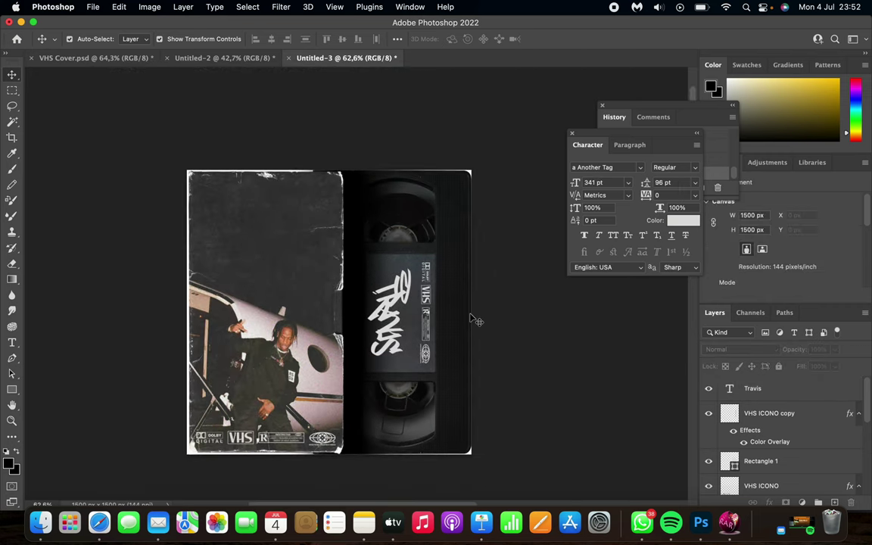
{"action": "scroll", "coordinate": [379, 288], "scroll_direction": "up", "scroll_amount": 2}
{"action": "scroll", "coordinate": [406, 319], "scroll_direction": "down", "scroll_amount": 3}
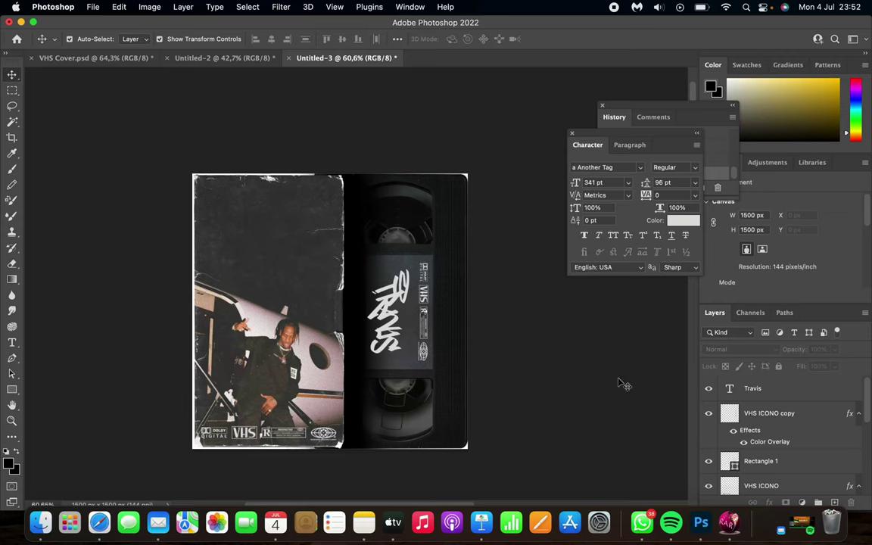
{"action": "left_click", "coordinate": [797, 395]}
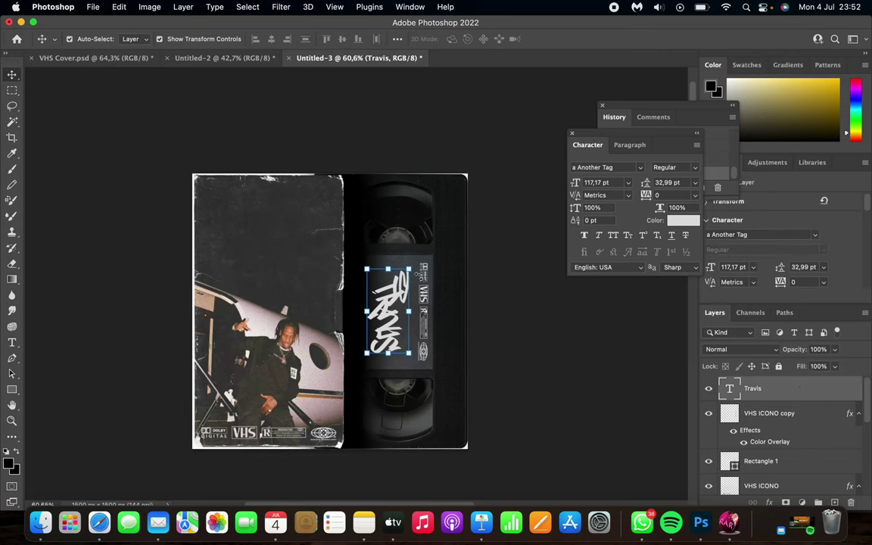
{"action": "left_click", "coordinate": [470, 296]}
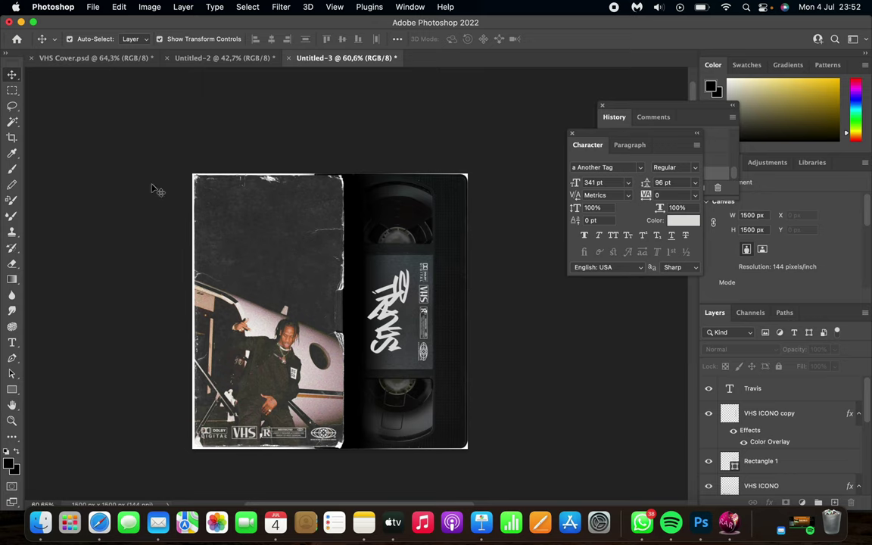
Add a Color Lookup adjustment layer above the Travis text and move the floating History and Character panels clear of its properties.
{"action": "left_click", "coordinate": [805, 396]}
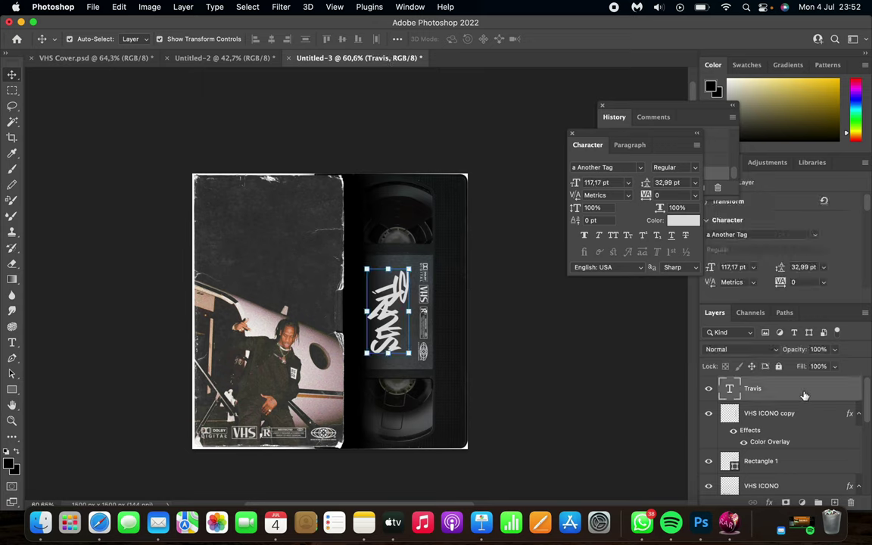
{"action": "scroll", "coordinate": [805, 396], "scroll_direction": "down", "scroll_amount": 1}
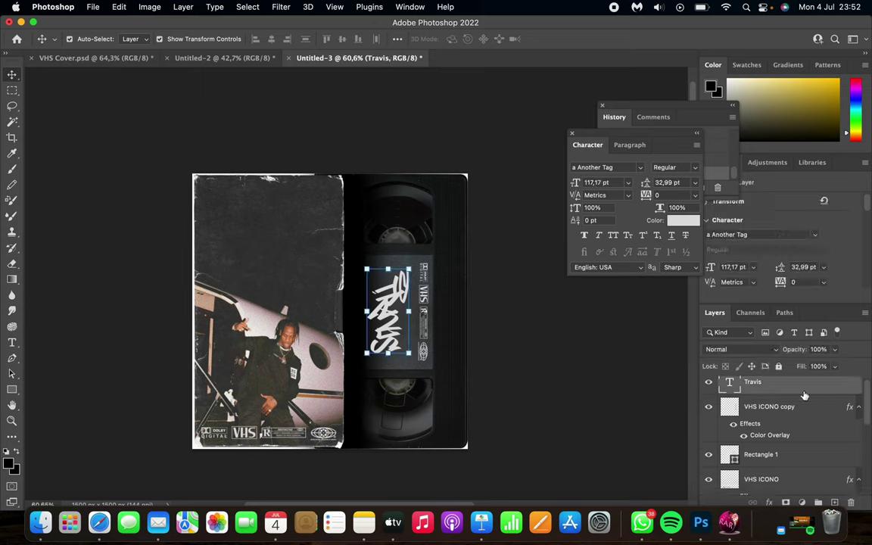
{"action": "scroll", "coordinate": [821, 444], "scroll_direction": "up", "scroll_amount": 1}
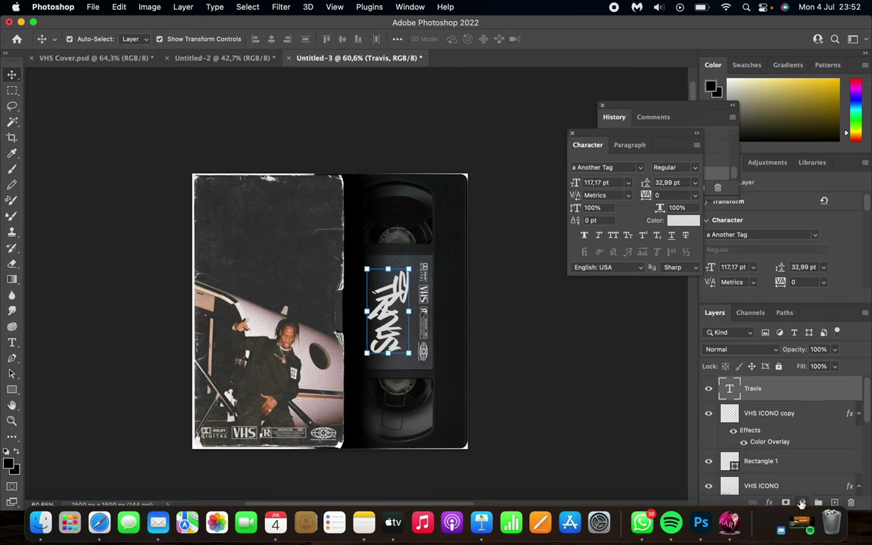
{"action": "left_click", "coordinate": [801, 502]}
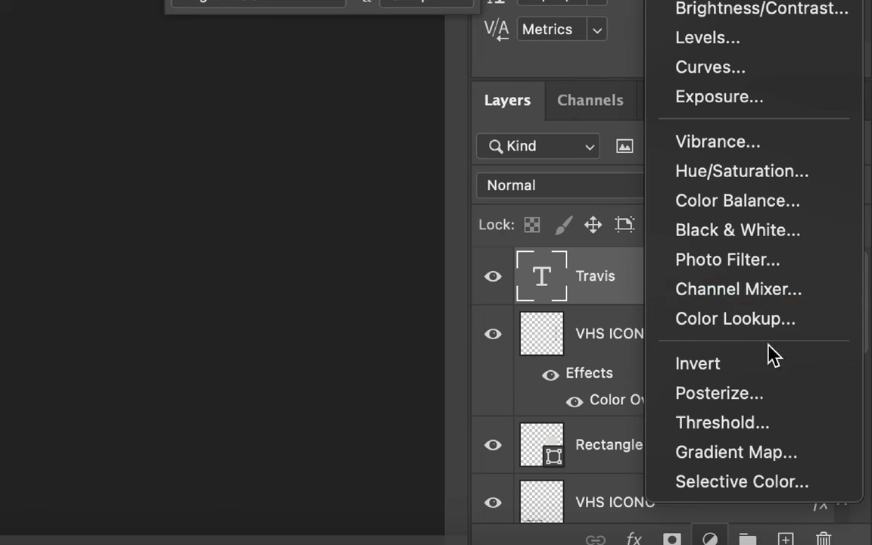
{"action": "left_click", "coordinate": [766, 327]}
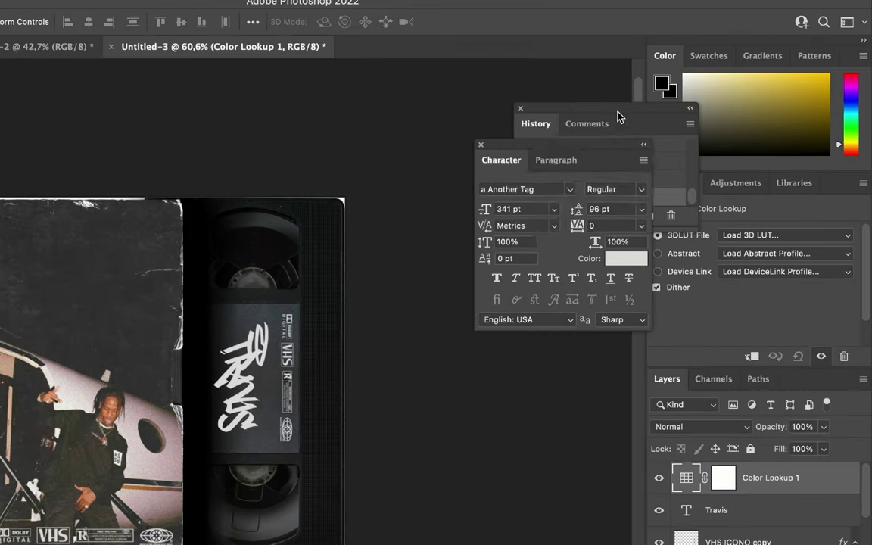
{"action": "left_click_drag", "start_coordinate": [676, 111], "coordinate": [611, 84]}
{"action": "left_click_drag", "start_coordinate": [628, 156], "coordinate": [580, 124]}
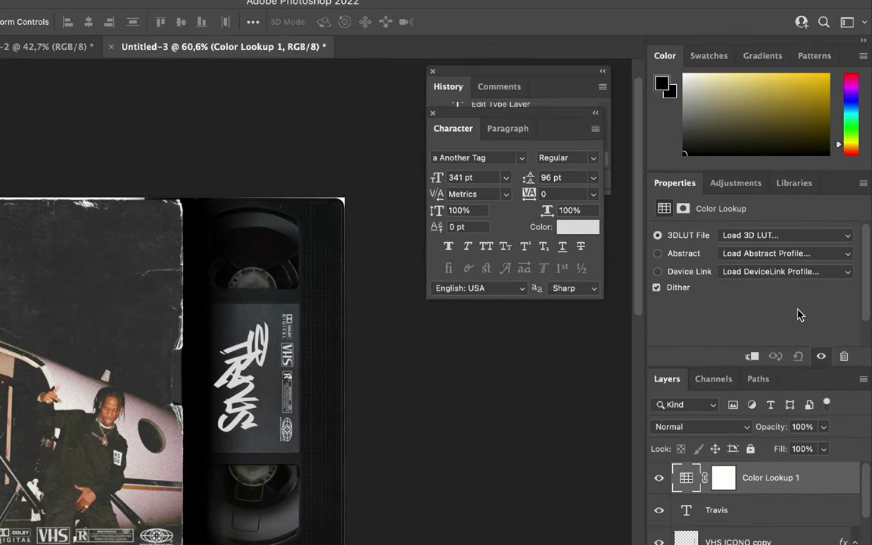
Try the Fuji ETERNA 250D Kodak 2395, Fuji ETERNA 250D Fuji 3510 and Fuji F125 Kodak 2395 LUTs on the Color Lookup layer.
{"action": "left_click", "coordinate": [759, 241]}
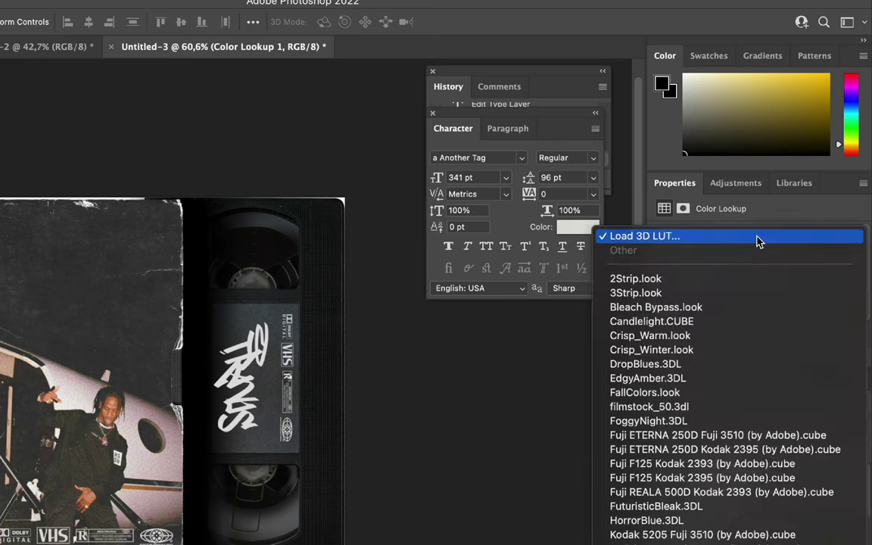
{"action": "scroll", "coordinate": [740, 336], "scroll_direction": "down", "scroll_amount": 1}
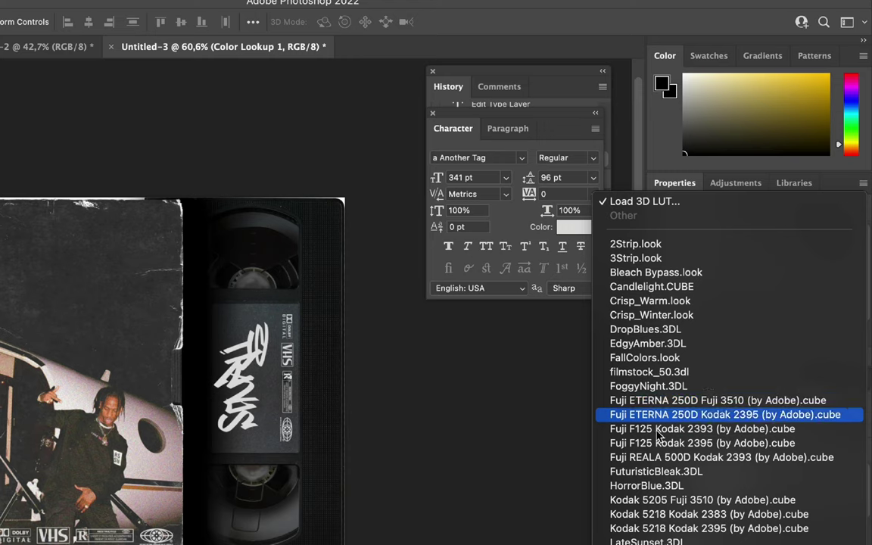
{"action": "left_click", "coordinate": [704, 401]}
{"action": "left_click", "coordinate": [745, 235]}
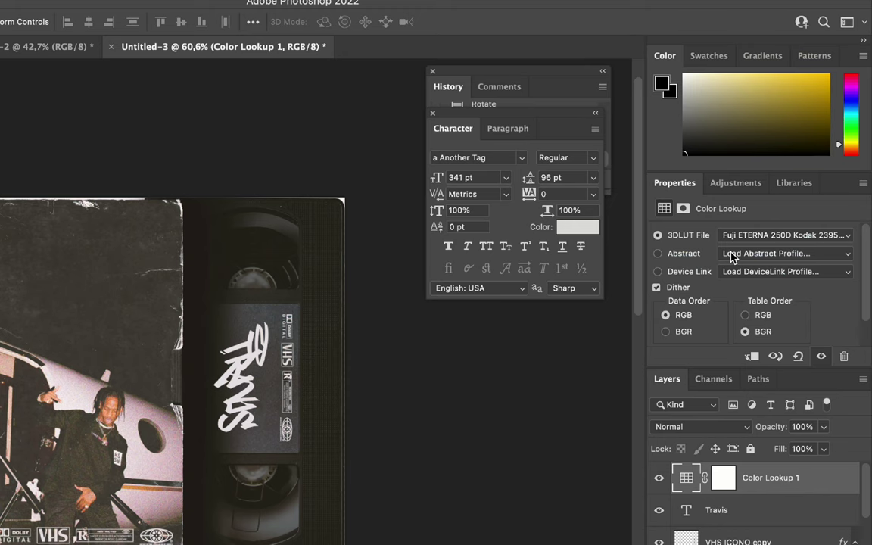
{"action": "left_click", "coordinate": [731, 236]}
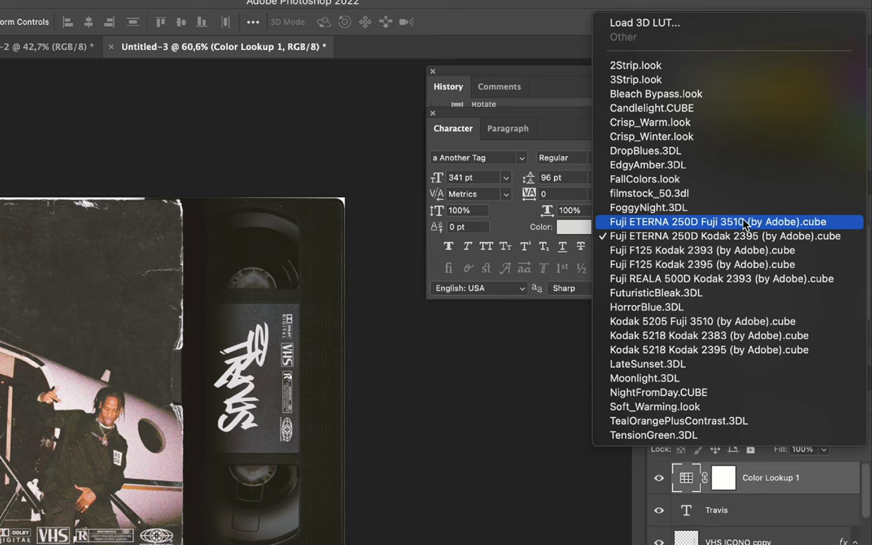
{"action": "left_click", "coordinate": [746, 221]}
{"action": "left_click", "coordinate": [745, 232]}
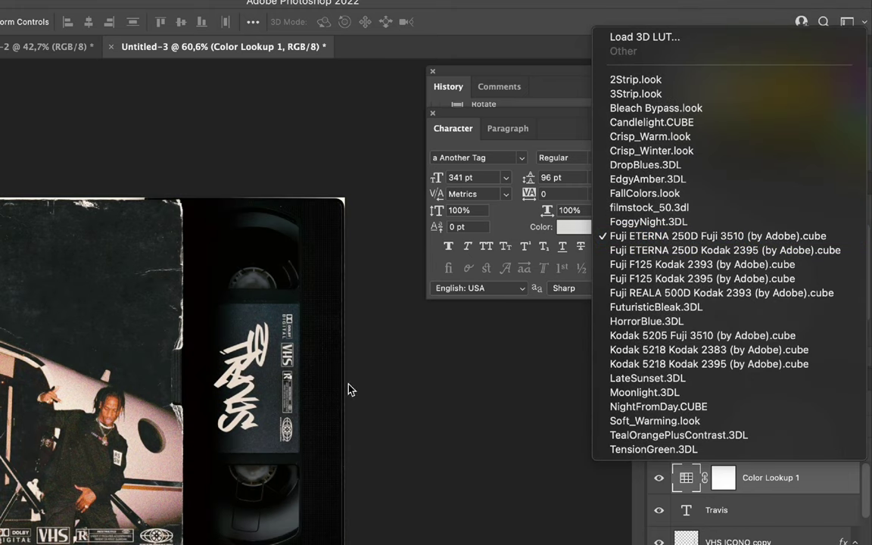
{"action": "left_click", "coordinate": [695, 277]}
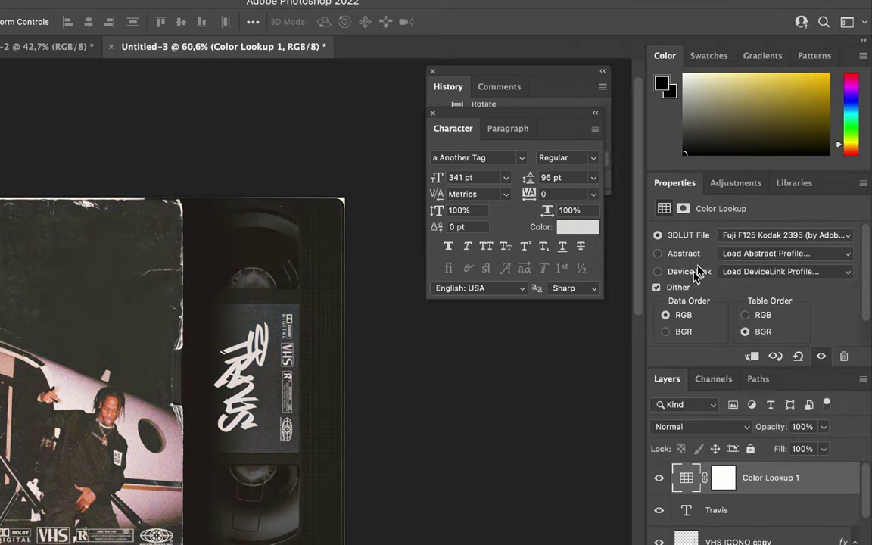
Set the Color Lookup layer's 3D LUT to Fuji REALA 500D Kodak 2393.
{"action": "left_click", "coordinate": [746, 235]}
{"action": "left_click", "coordinate": [747, 253]}
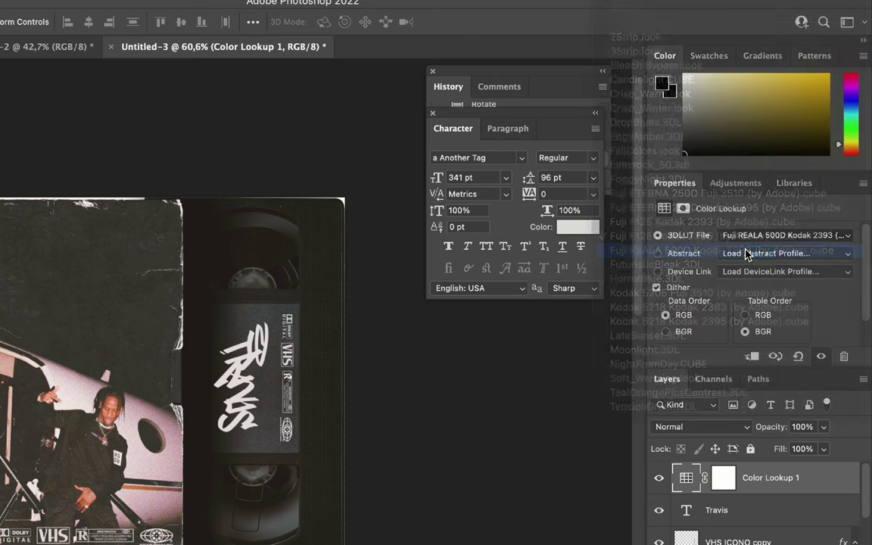
Try the Kodak 5218 Kodak 2383 LUT on the Color Lookup layer, but settle on Fuji ETERNA 250D Fuji 3510.
{"action": "left_click", "coordinate": [745, 235]}
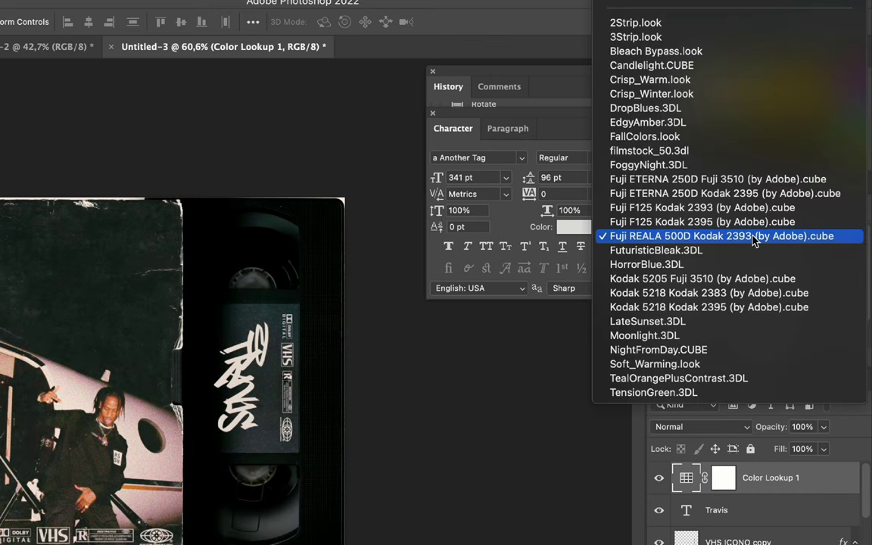
{"action": "left_click", "coordinate": [734, 295]}
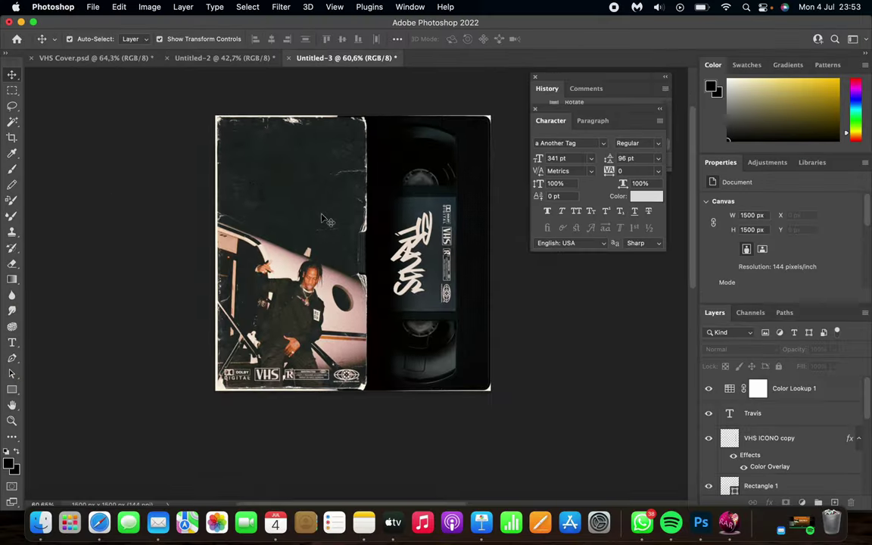
{"action": "scroll", "coordinate": [326, 219], "scroll_direction": "up", "scroll_amount": 3}
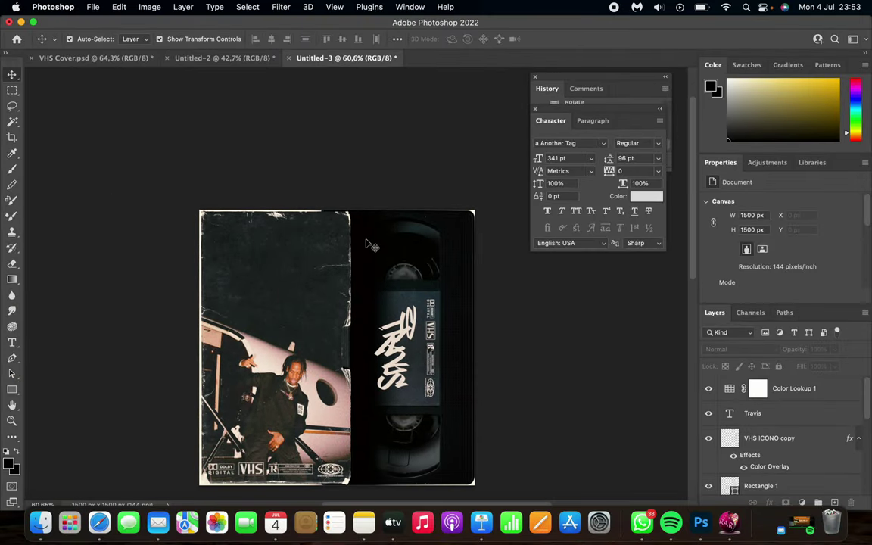
{"action": "scroll", "coordinate": [378, 255], "scroll_direction": "up", "scroll_amount": 3}
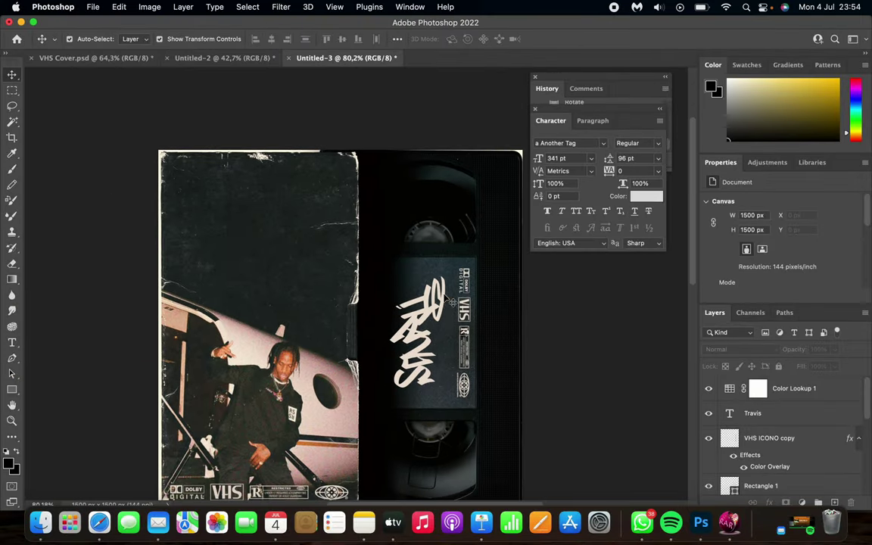
{"action": "key", "text": "super+z"}
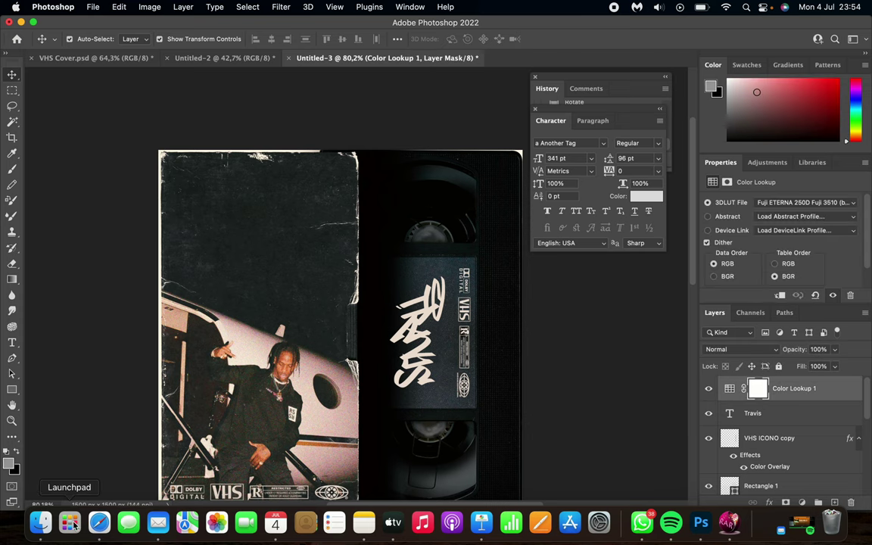
Place the 04.jpg texture from the lol folder in Finder over the whole cover and set its blend mode to Lighten.
{"action": "left_click", "coordinate": [41, 523]}
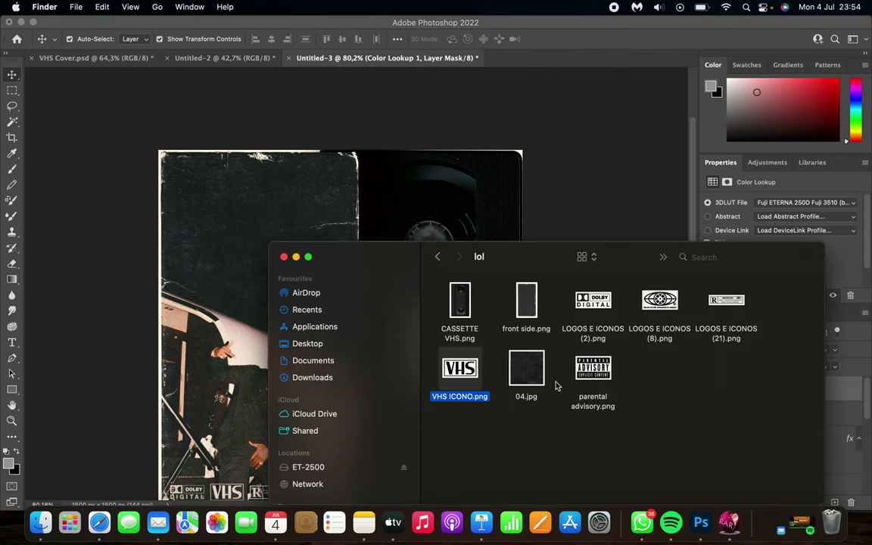
{"action": "left_click_drag", "start_coordinate": [528, 371], "coordinate": [420, 174]}
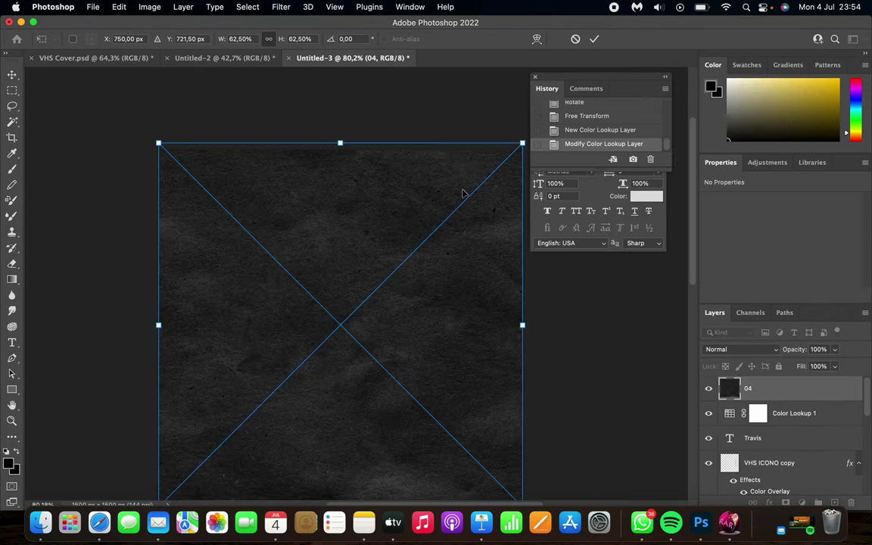
{"action": "key", "text": "Return"}
{"action": "left_click", "coordinate": [730, 349]}
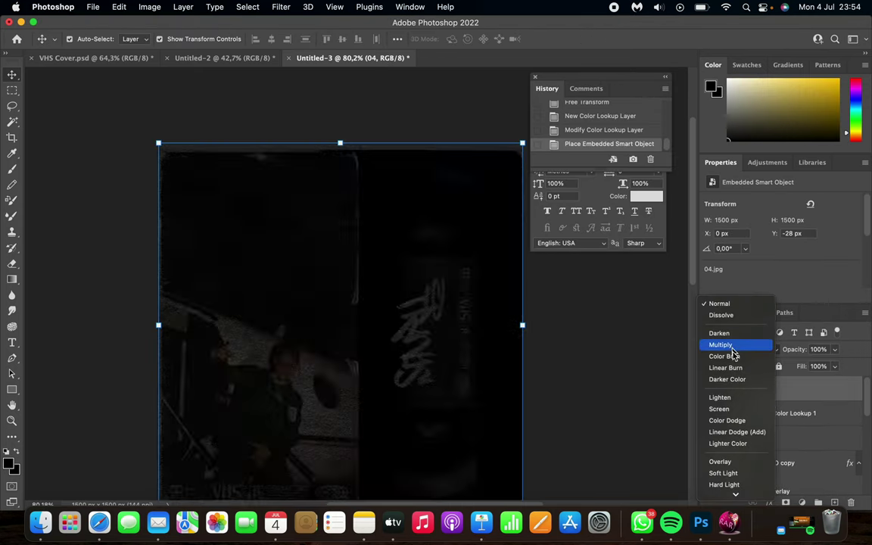
{"action": "left_click", "coordinate": [719, 398]}
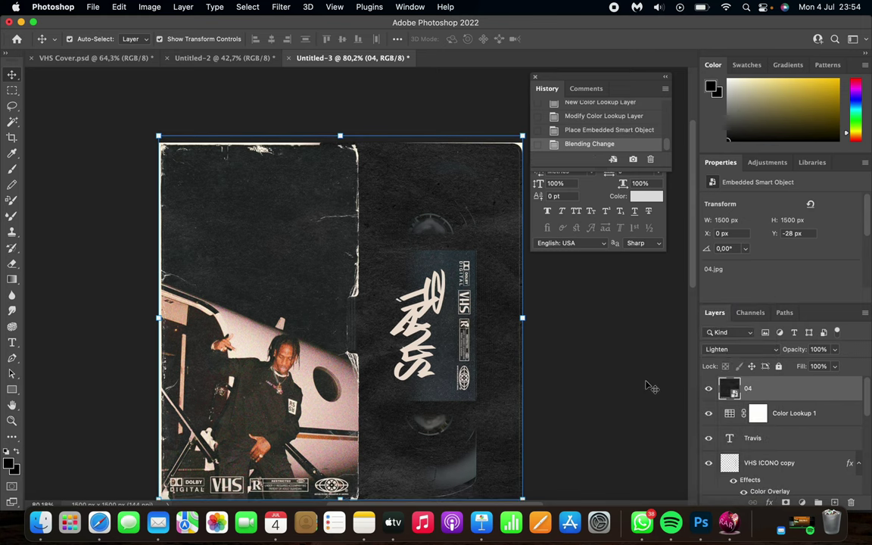
Lower the 04 texture layer's opacity to 60% and compare the cover with the texture hidden and shown.
{"action": "left_click_drag", "start_coordinate": [804, 355], "coordinate": [778, 356]}
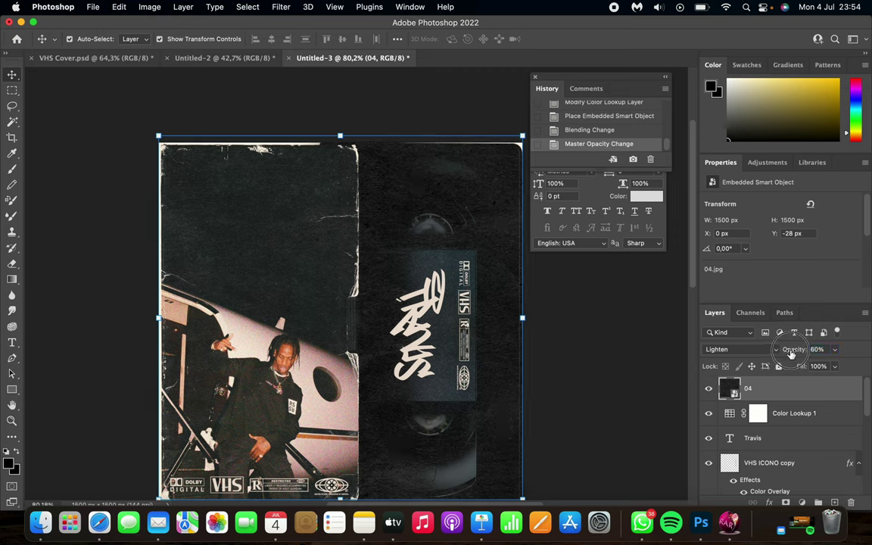
{"action": "left_click", "coordinate": [680, 354]}
{"action": "left_click", "coordinate": [706, 388]}
{"action": "left_click", "coordinate": [706, 388]}
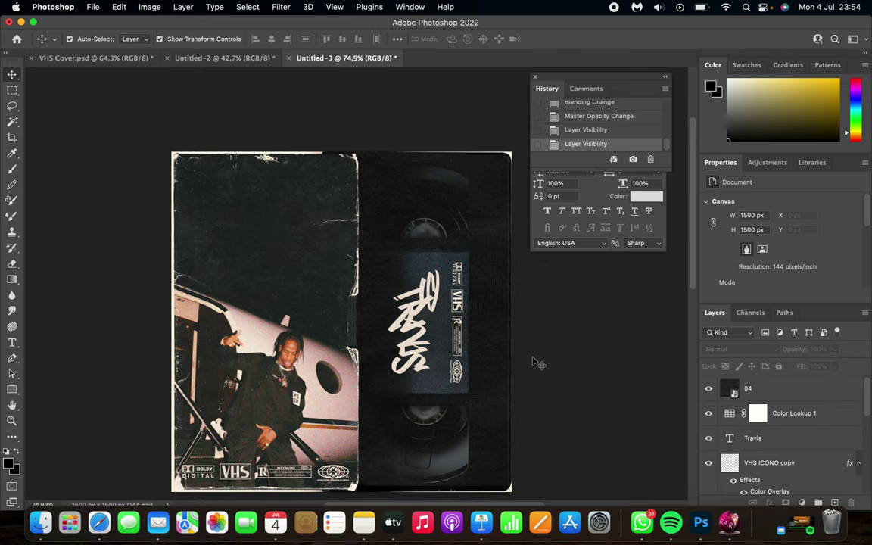
{"action": "key", "text": "super+minus"}
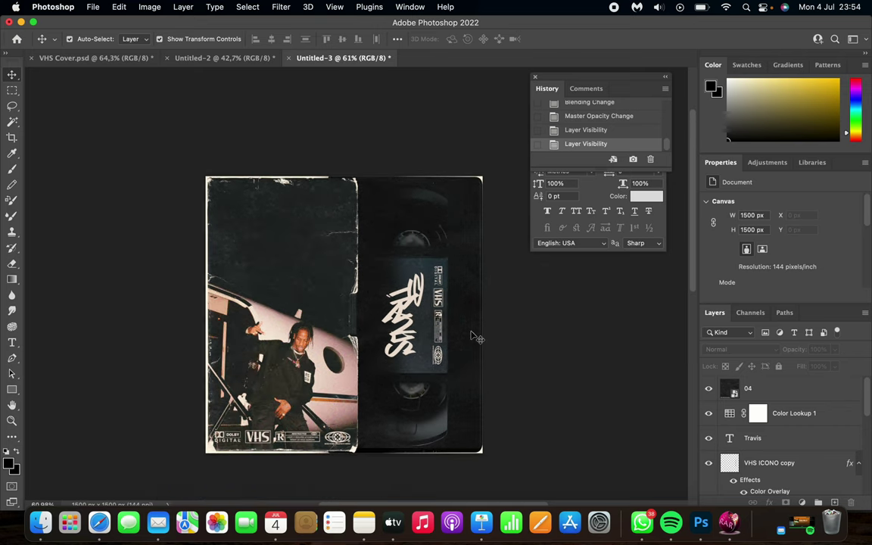
Place parental advisory.png from Finder as a small badge in the lower-right corner of the cassette.
{"action": "left_click", "coordinate": [40, 522]}
{"action": "left_click_drag", "start_coordinate": [594, 369], "coordinate": [466, 438]}
{"action": "key", "text": "Return"}
{"action": "scroll", "coordinate": [357, 285], "scroll_direction": "down", "scroll_amount": 2}
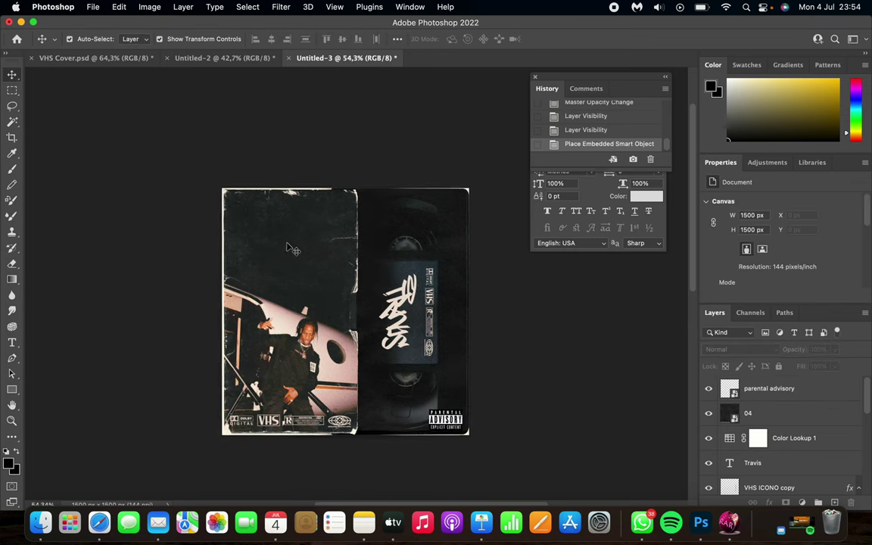